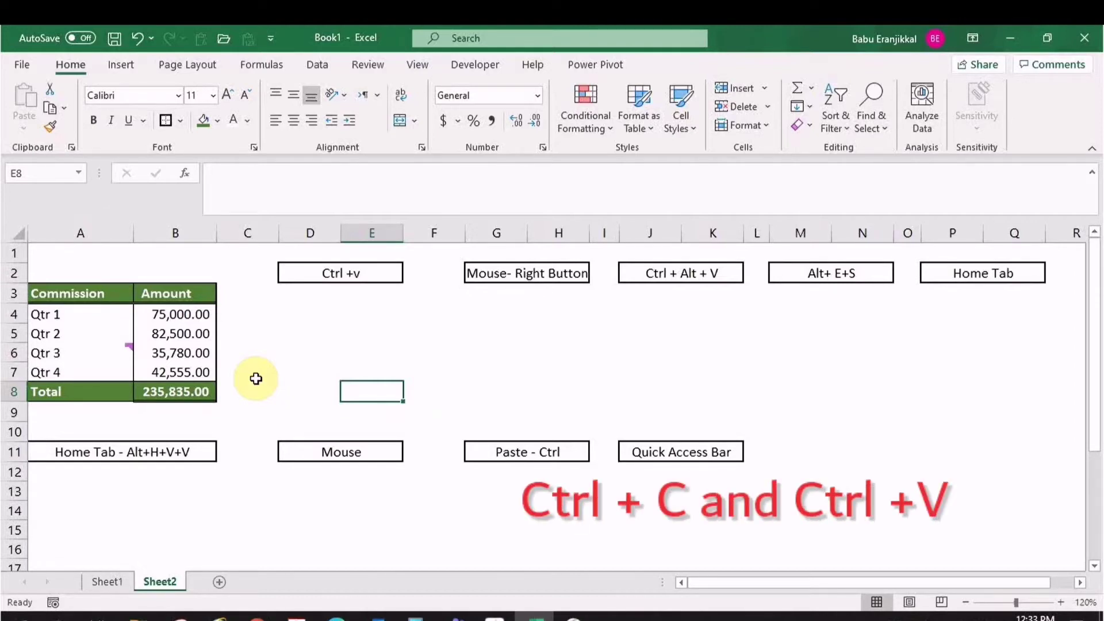
Copy the commission table in A3:B8 and paste it with its formatting starting at D3
{"action": "left_click_drag", "start_coordinate": [114, 295], "coordinate": [173, 391]}
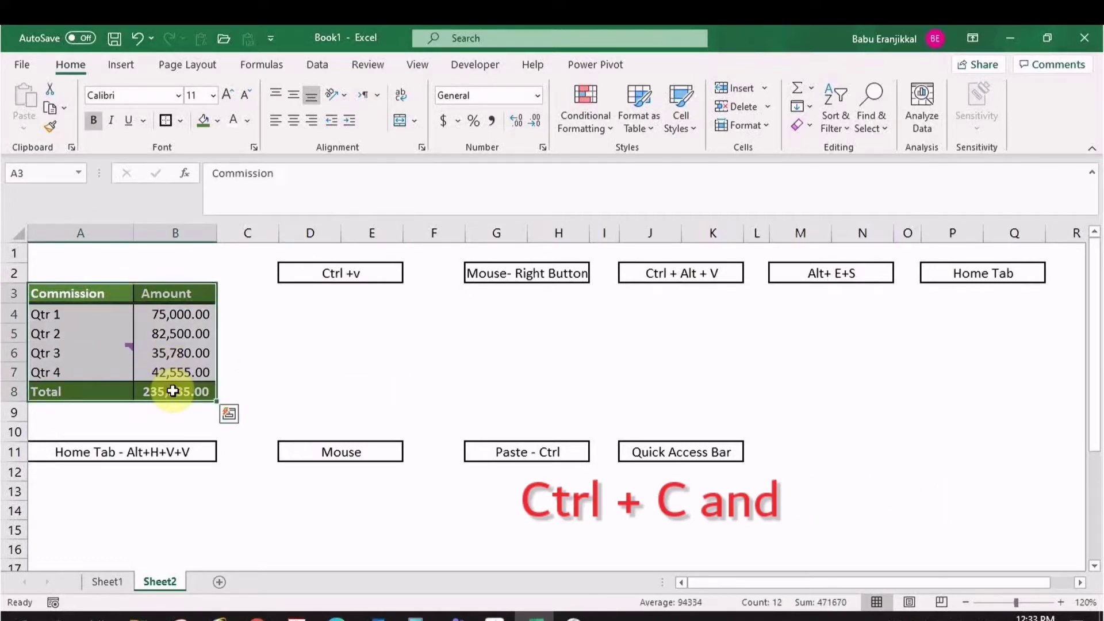
{"action": "key", "text": "ctrl+c"}
{"action": "left_click", "coordinate": [284, 302]}
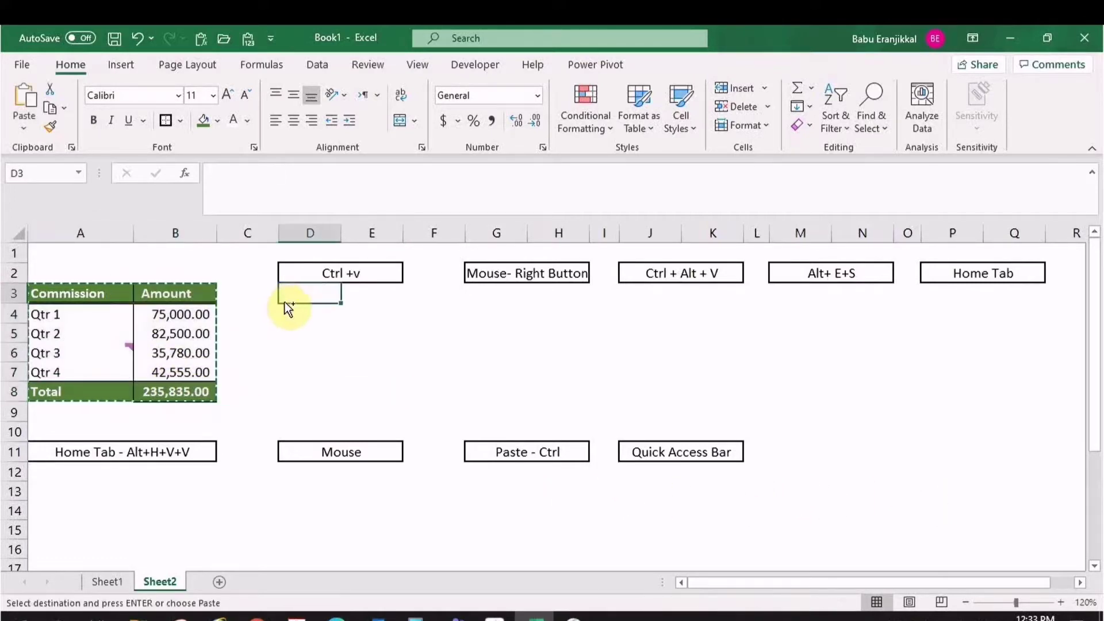
{"action": "key", "text": "ctrl+v"}
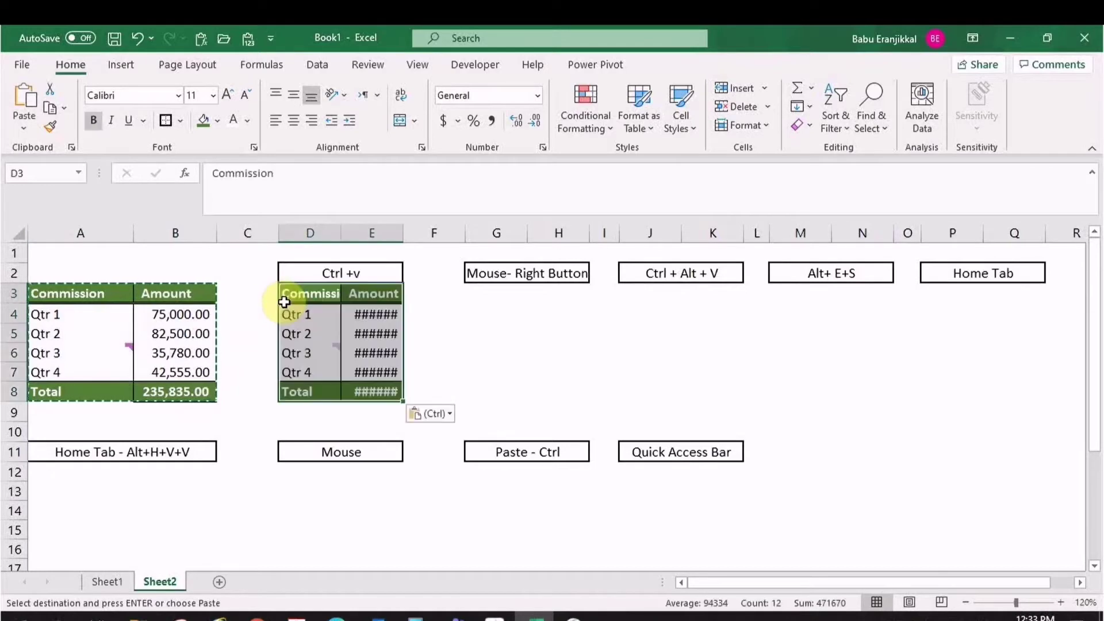
Autofit the widths of columns E and D to the pasted commission table
{"action": "double_click", "coordinate": [400, 234]}
{"action": "left_click", "coordinate": [353, 311]}
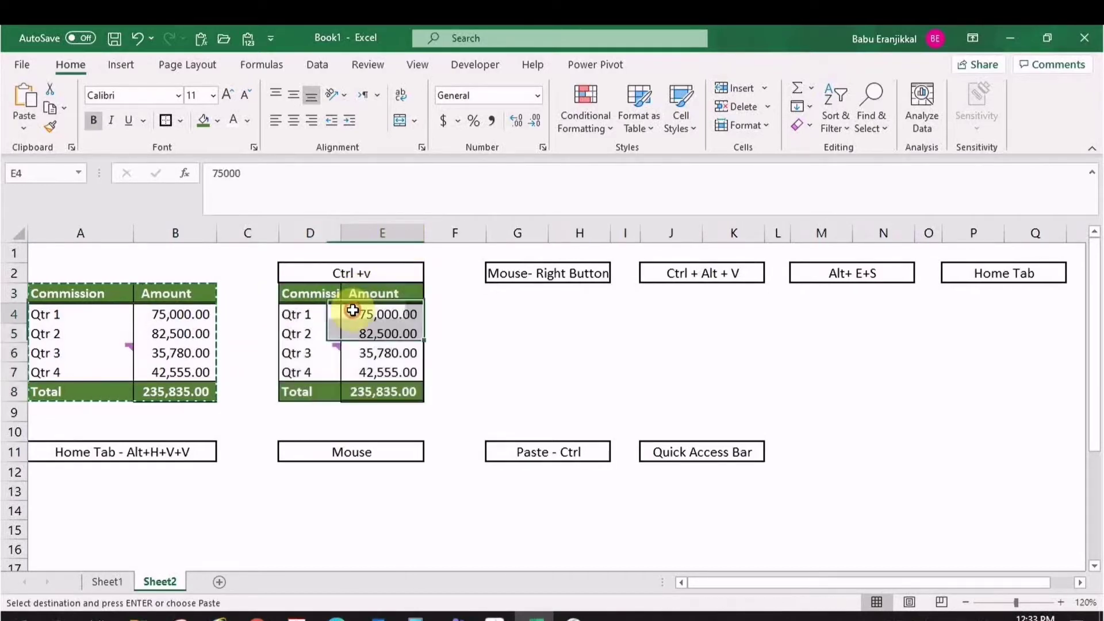
{"action": "double_click", "coordinate": [346, 238]}
{"action": "left_click", "coordinate": [320, 315]}
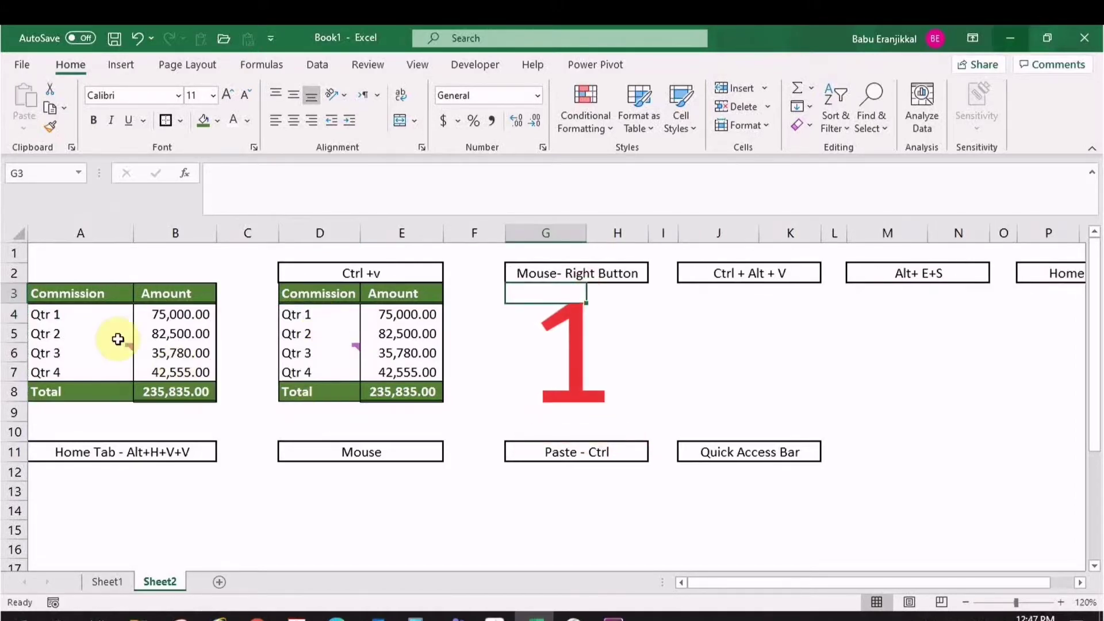
Copy the commission table A3:B8 and paste only its values at G3, under the Mouse- Right Button heading
{"action": "left_click_drag", "start_coordinate": [75, 296], "coordinate": [144, 388]}
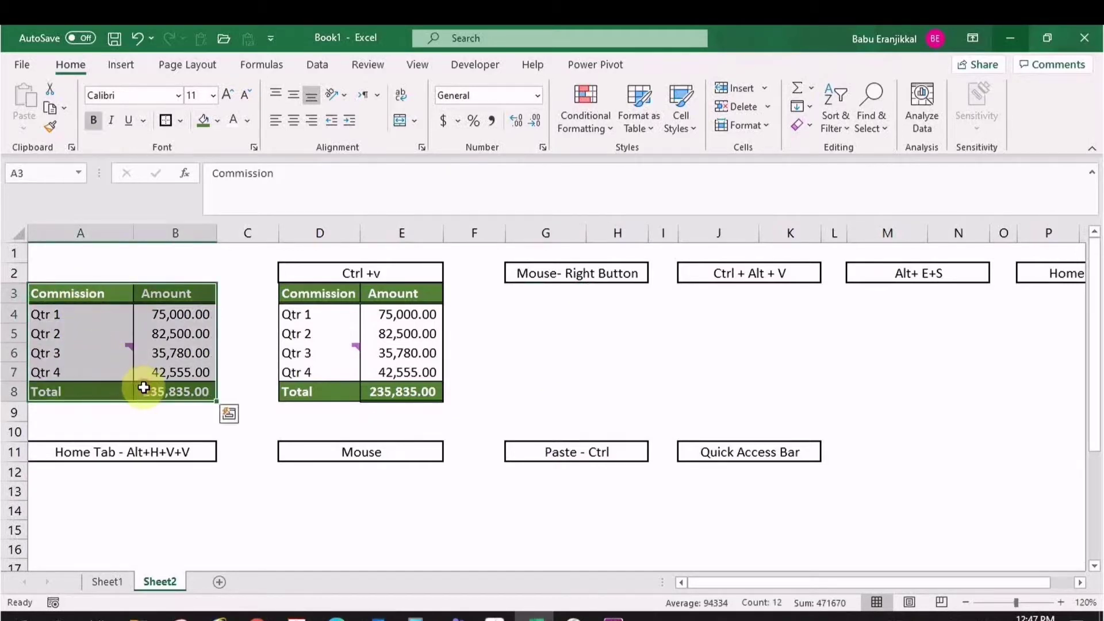
{"action": "key", "text": "ctrl+c"}
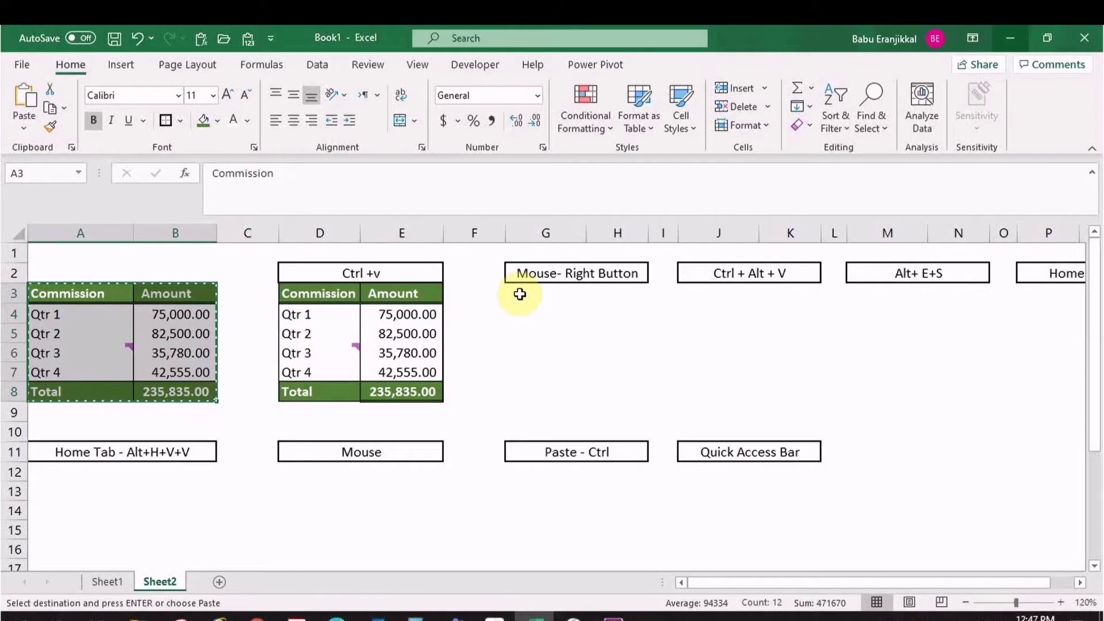
{"action": "left_click", "coordinate": [520, 294]}
{"action": "right_click", "coordinate": [519, 292]}
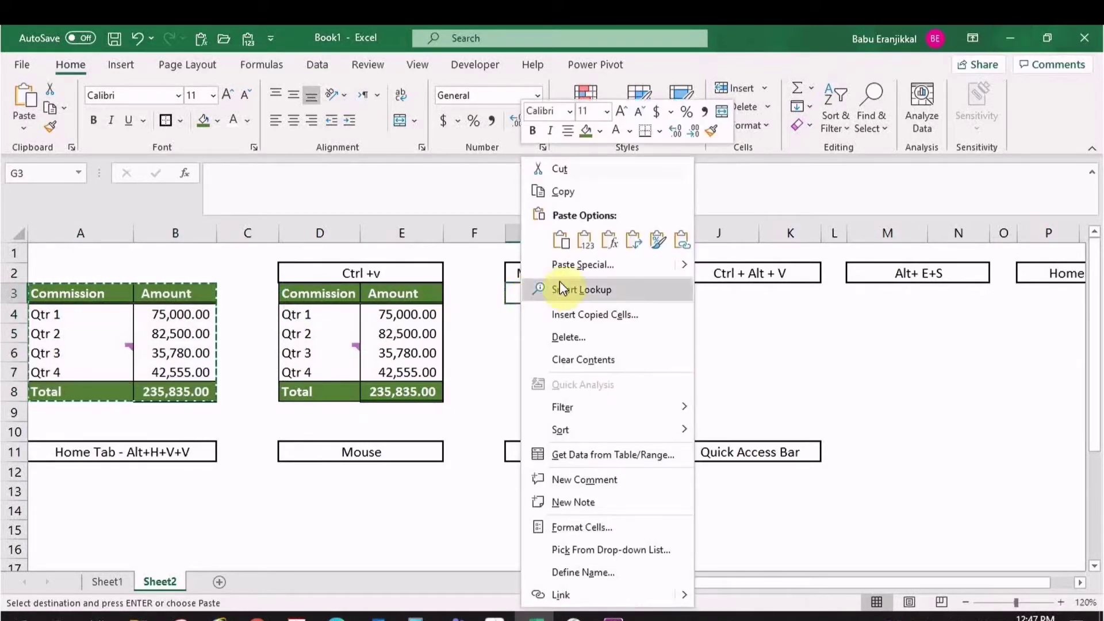
{"action": "left_click", "coordinate": [585, 240]}
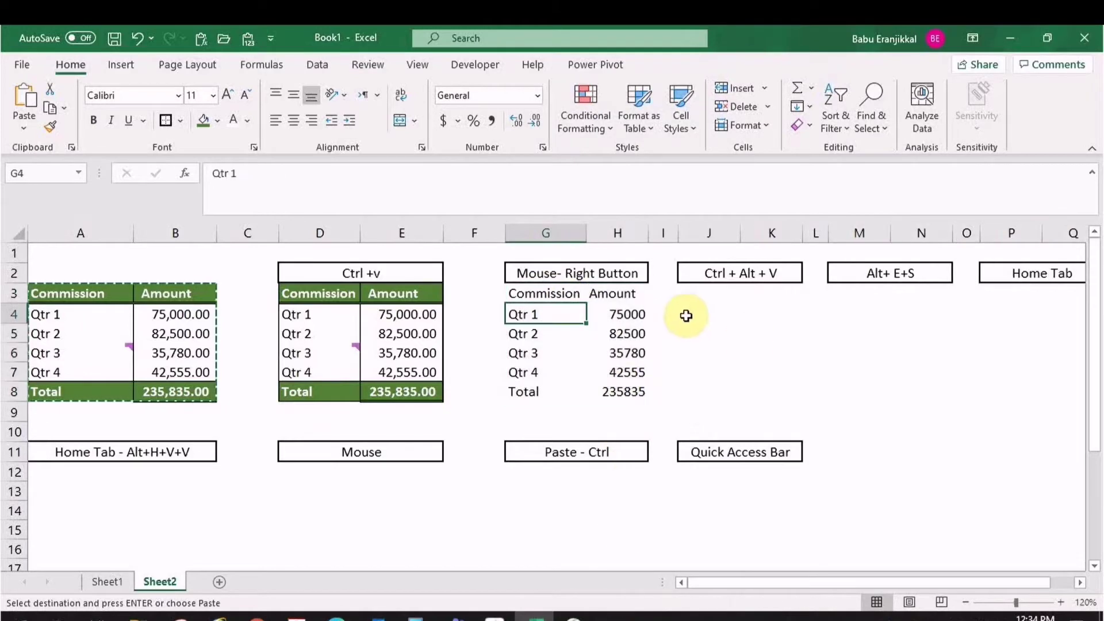
Use Paste Special with the Values option to paste the copied commission table starting at J4
{"action": "left_click", "coordinate": [685, 315]}
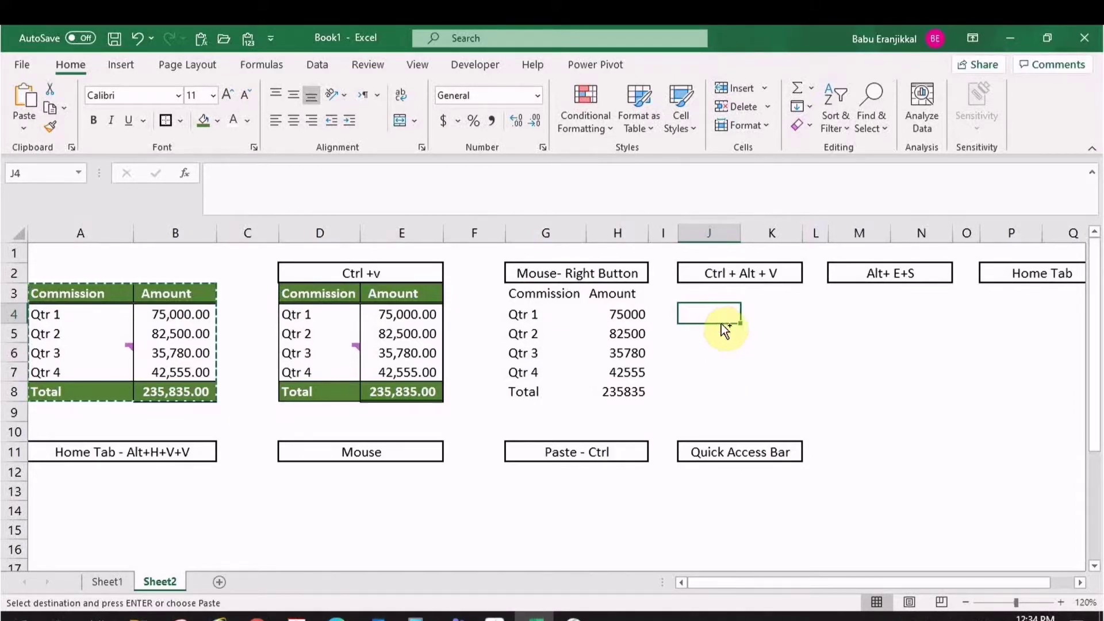
{"action": "key", "text": "ctrl+alt+v"}
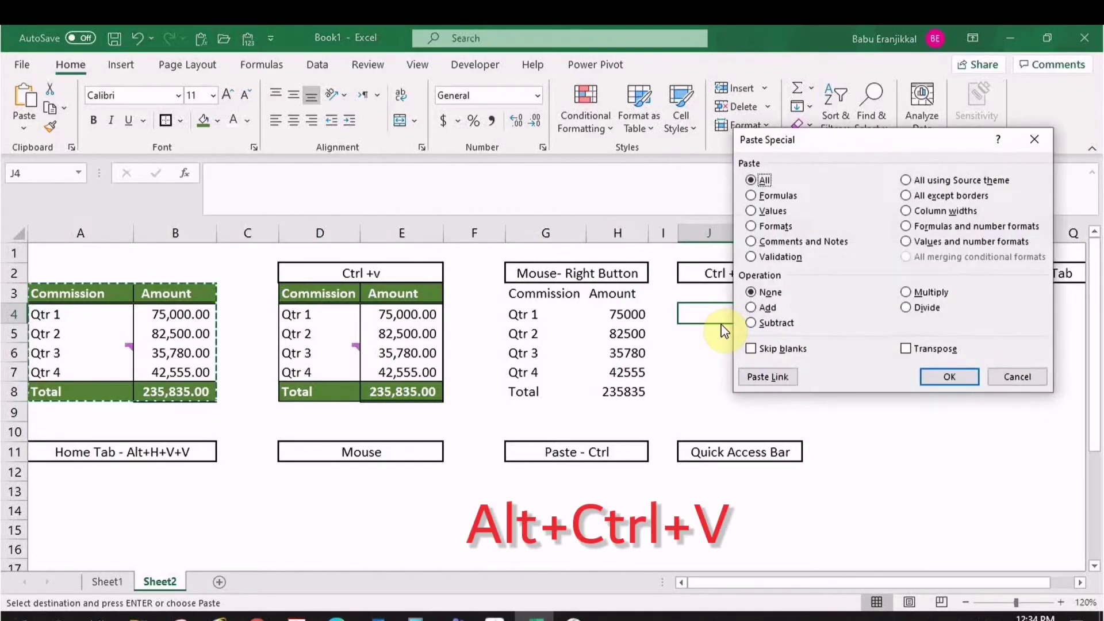
{"action": "left_click_drag", "start_coordinate": [797, 141], "coordinate": [275, 99]}
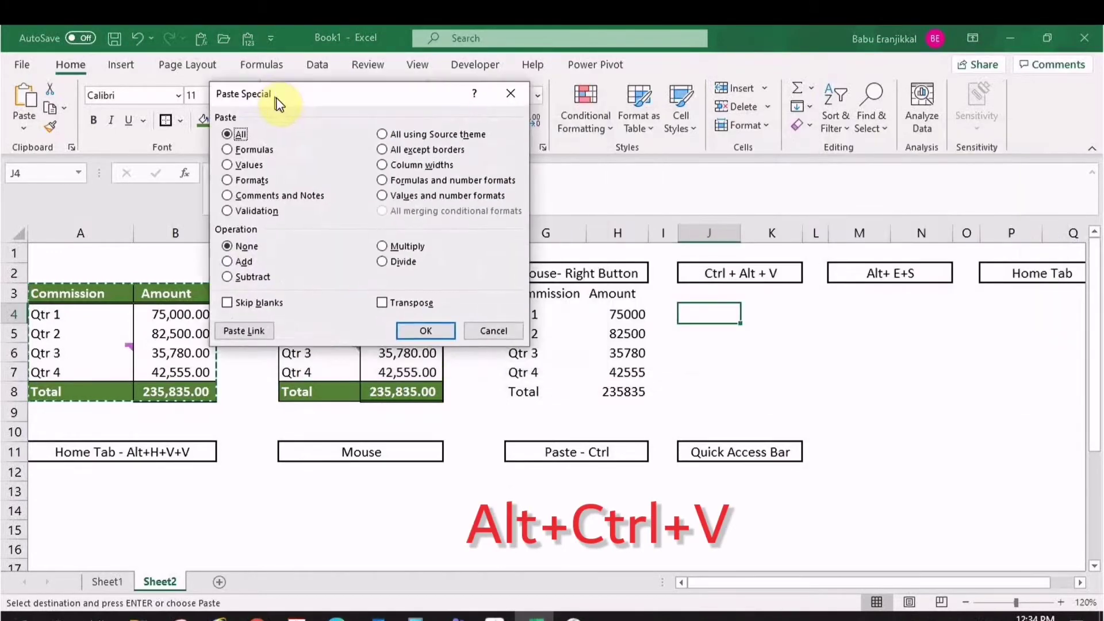
{"action": "left_click", "coordinate": [224, 165]}
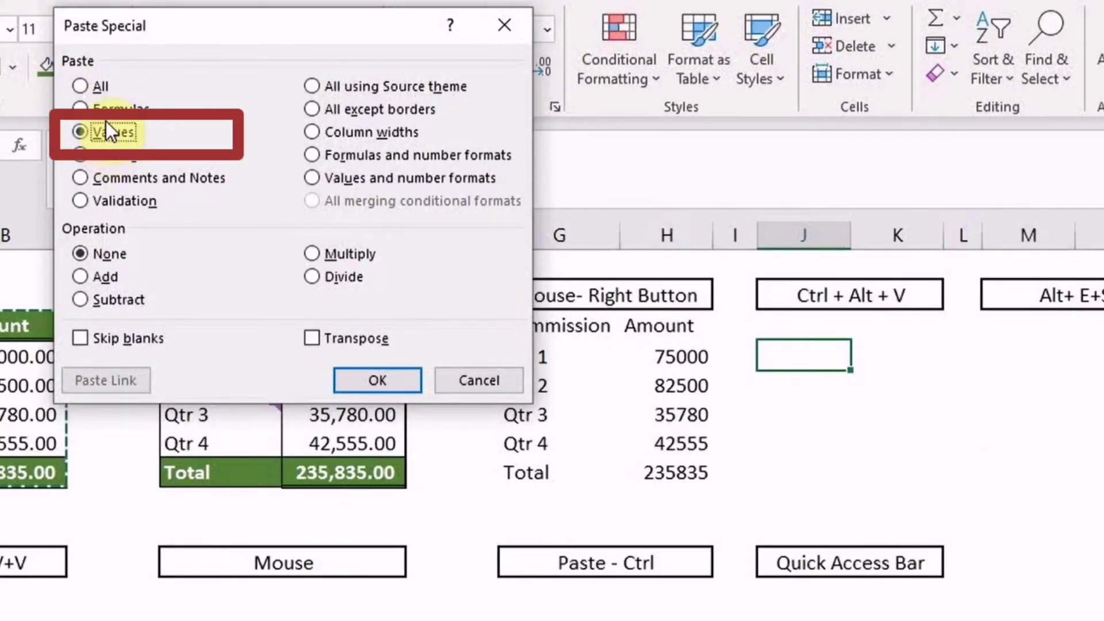
{"action": "left_click", "coordinate": [106, 88]}
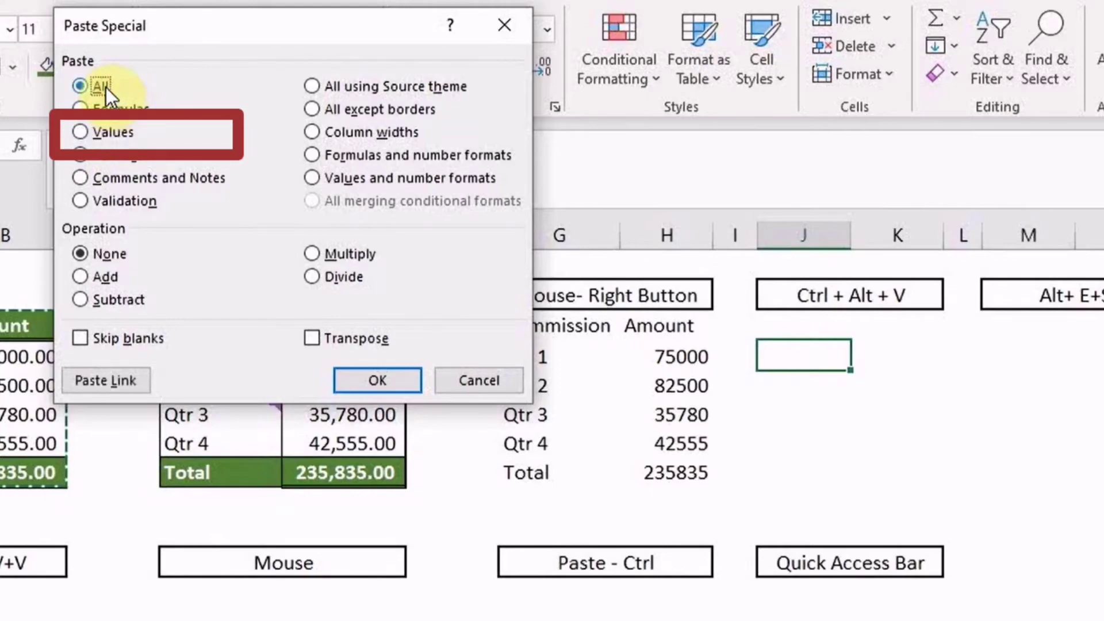
{"action": "left_click", "coordinate": [110, 131]}
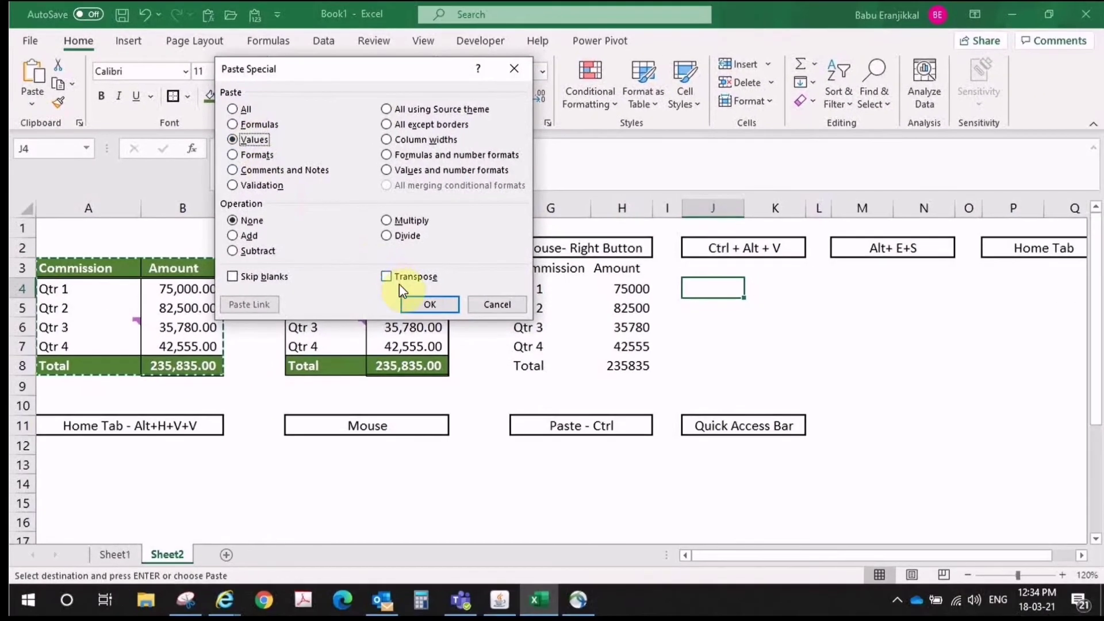
{"action": "left_click", "coordinate": [422, 301]}
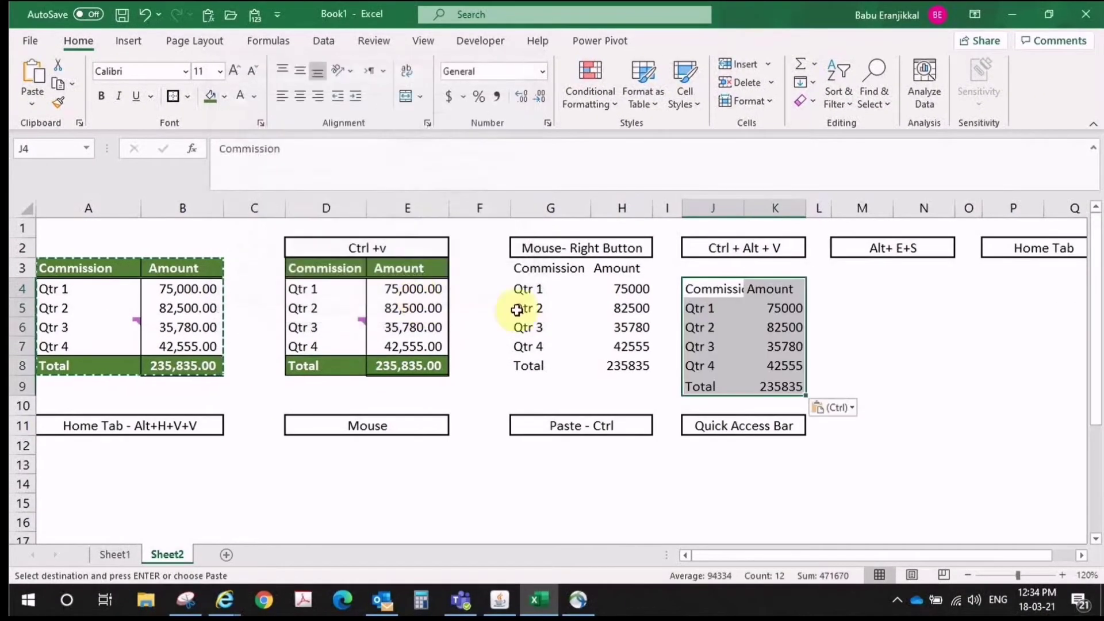
Autofit column J and move the pasted values block up one row so it starts at J3
{"action": "double_click", "coordinate": [749, 206]}
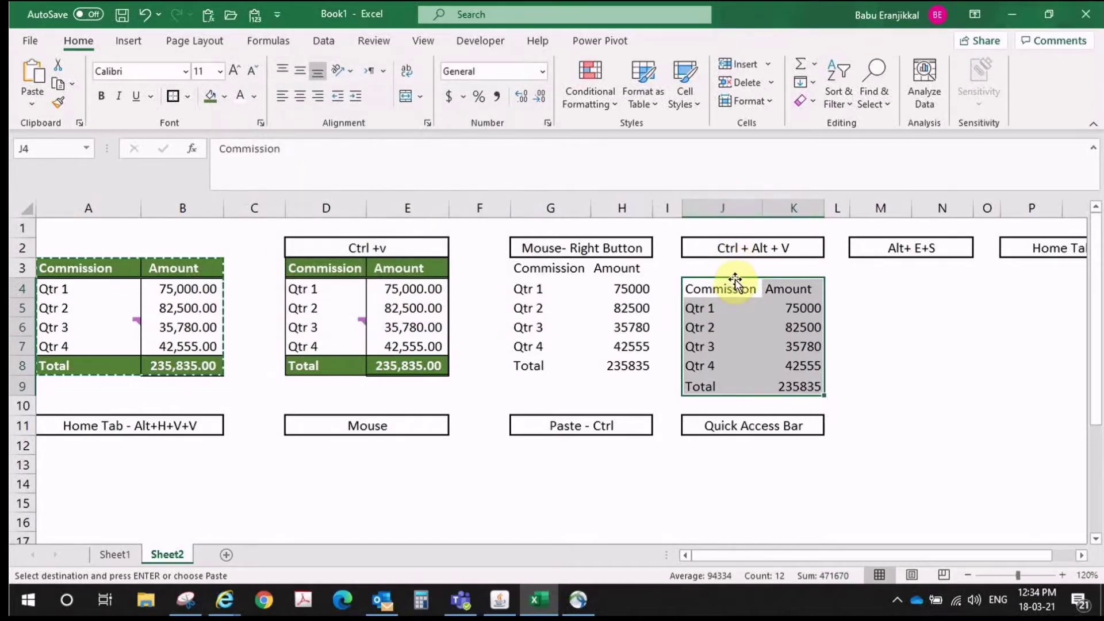
{"action": "left_click_drag", "start_coordinate": [735, 278], "coordinate": [736, 273]}
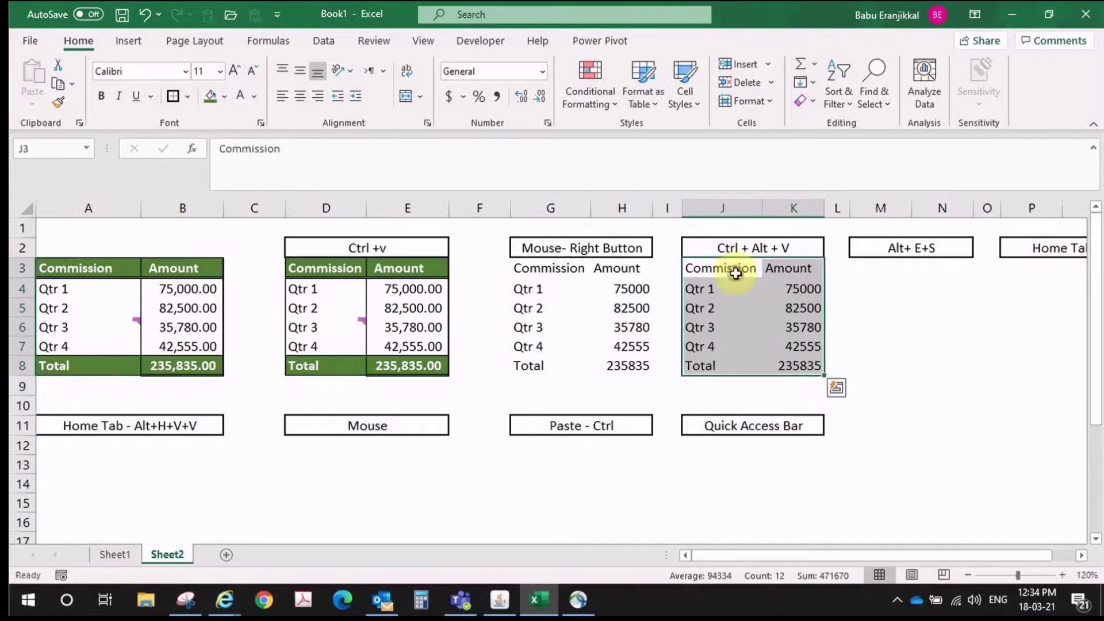
{"action": "left_click", "coordinate": [855, 268]}
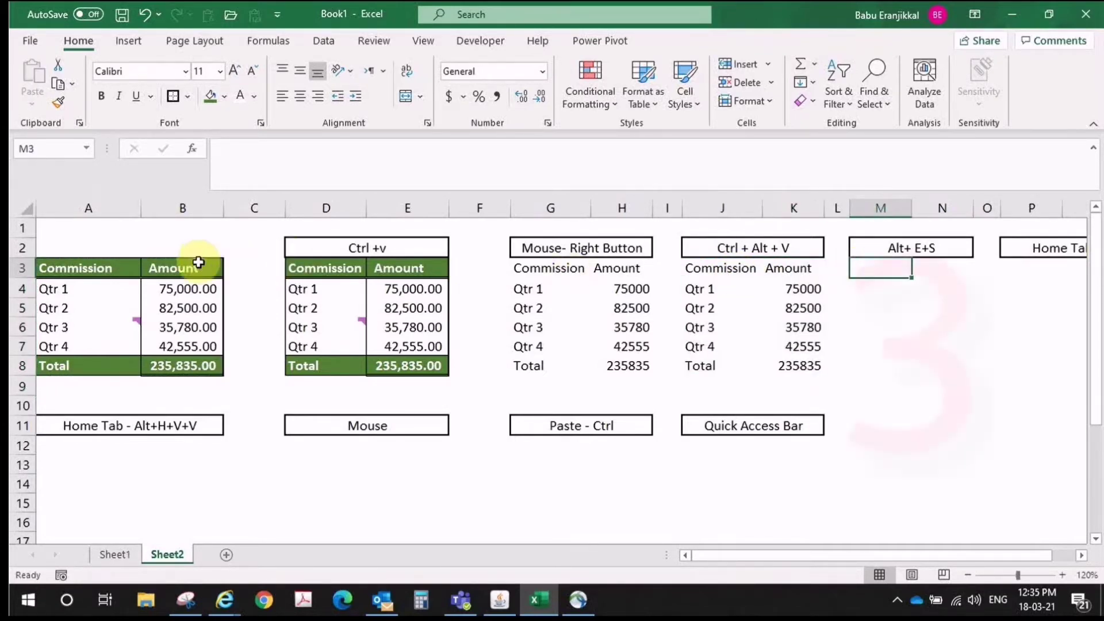
Copy A3:B8 and paste it at M3 through Paste Special with the Values option, then autofit column M
{"action": "left_click_drag", "start_coordinate": [120, 268], "coordinate": [169, 364]}
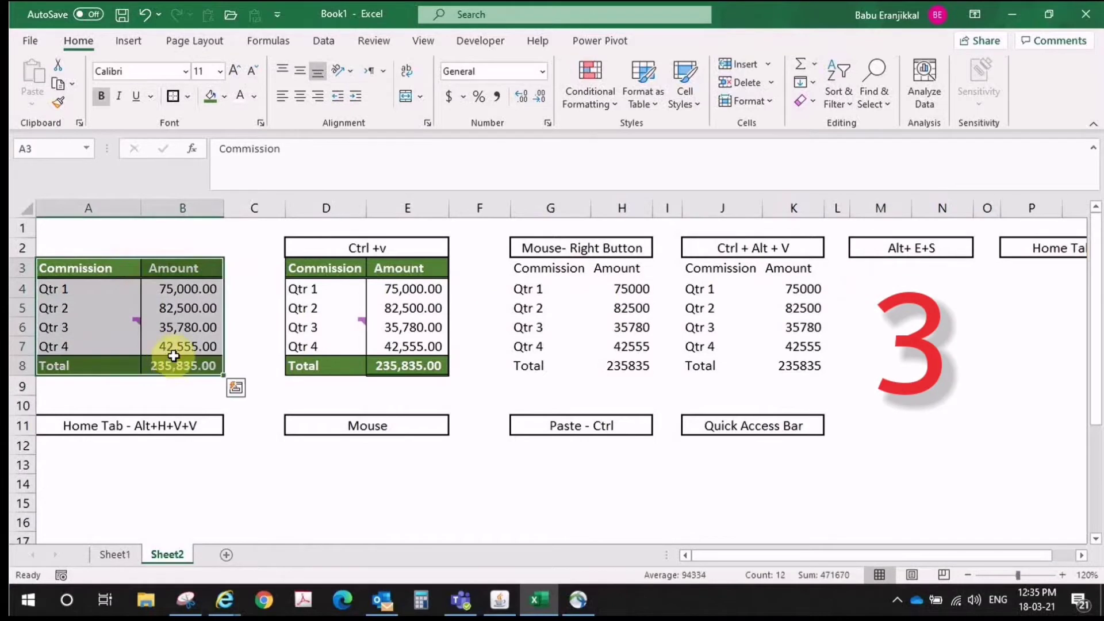
{"action": "key", "text": "ctrl+c"}
{"action": "left_click", "coordinate": [871, 269]}
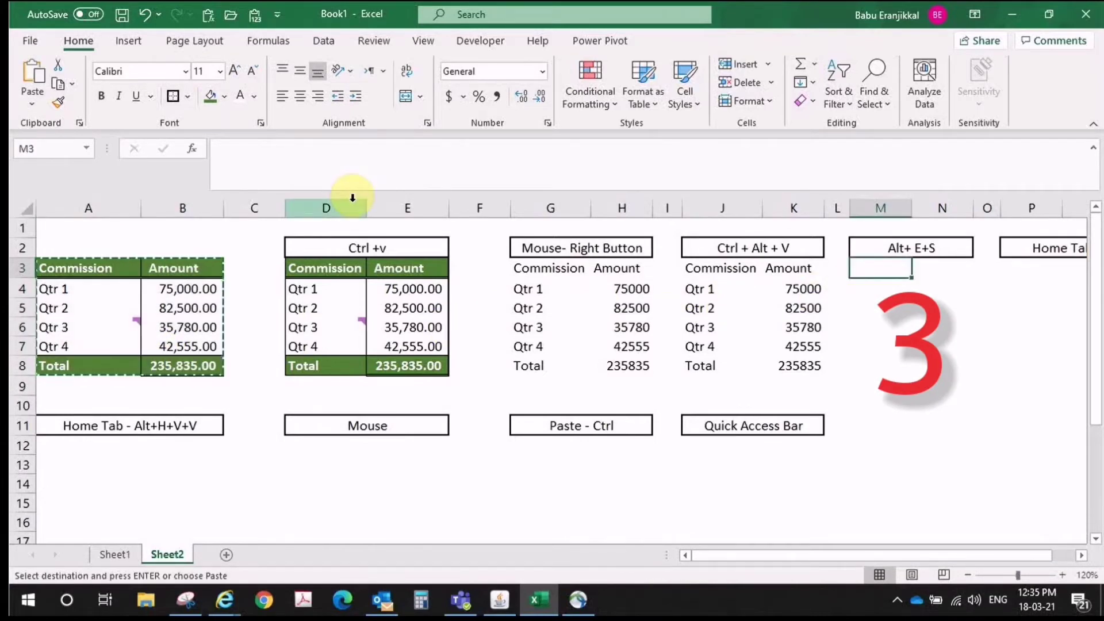
{"action": "key", "text": "alt+e"}
{"action": "key", "text": "s"}
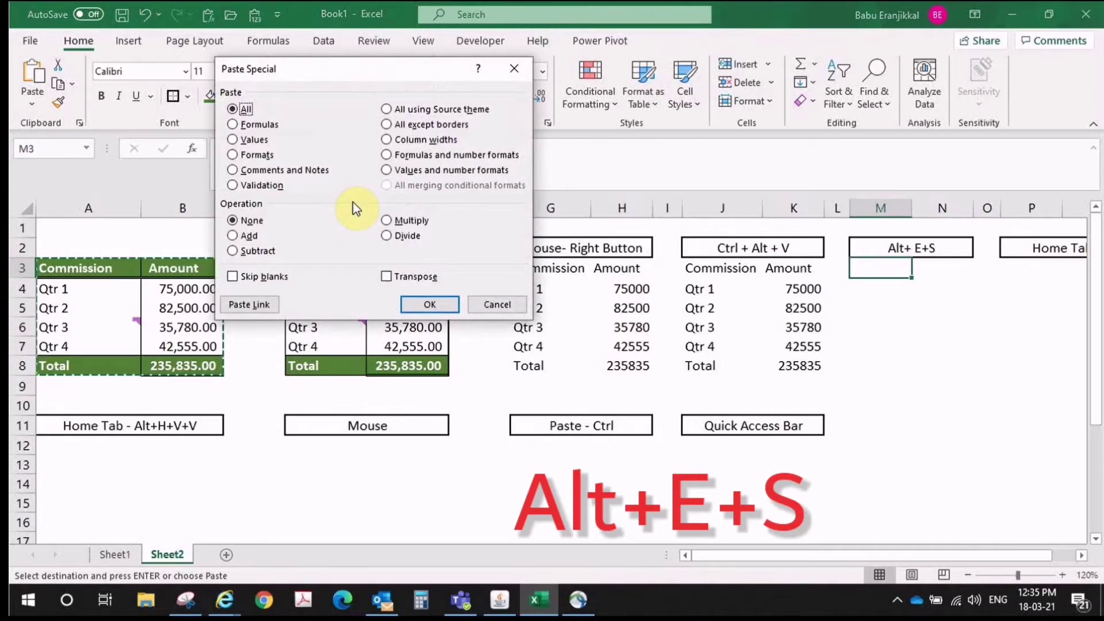
{"action": "key", "text": "v"}
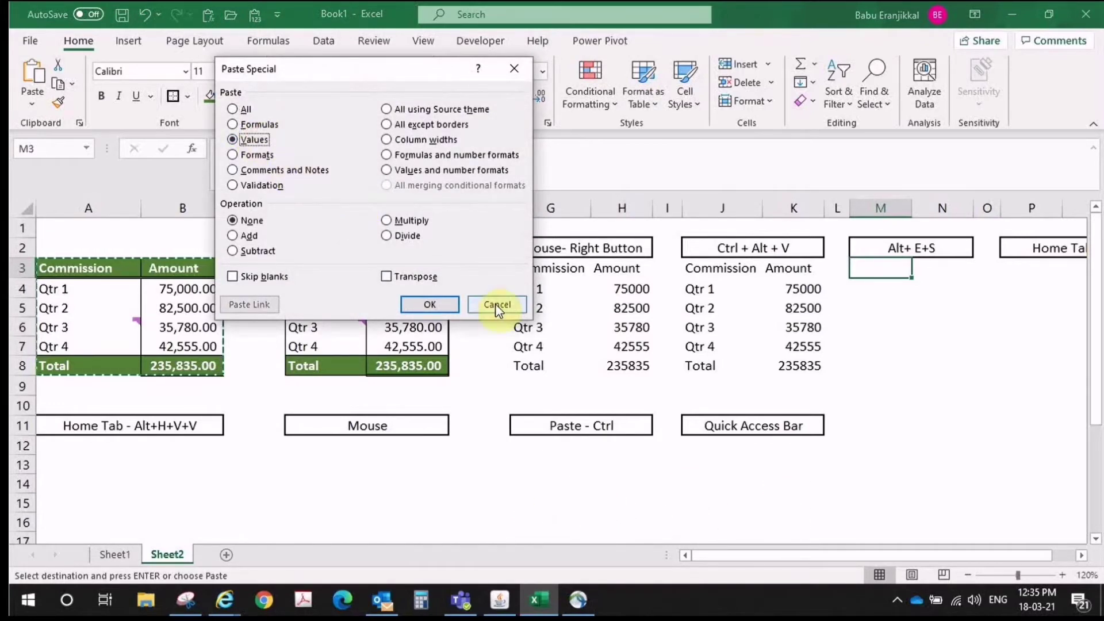
{"action": "left_click", "coordinate": [430, 304]}
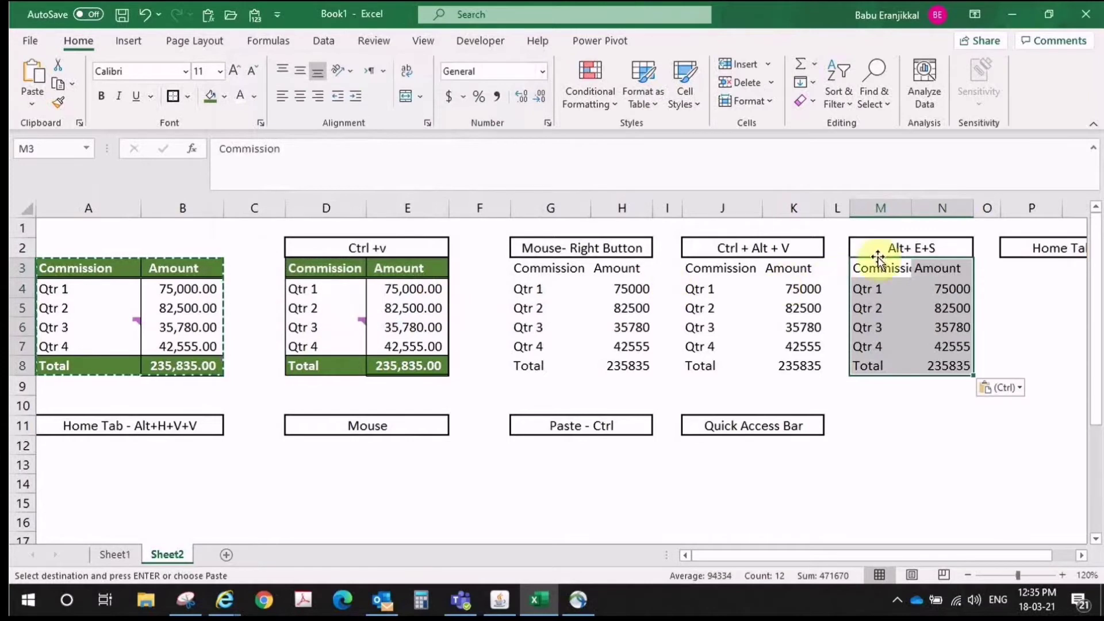
{"action": "double_click", "coordinate": [911, 208]}
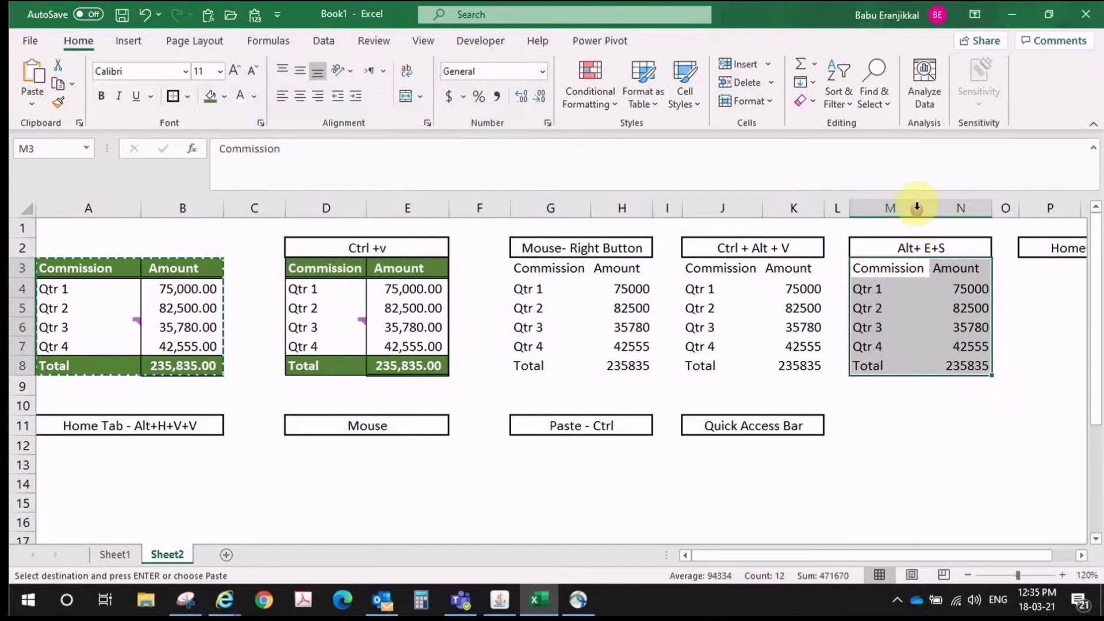
Paste only the values of the copied table at P3, under the Home Tab heading
{"action": "left_click", "coordinate": [1082, 555]}
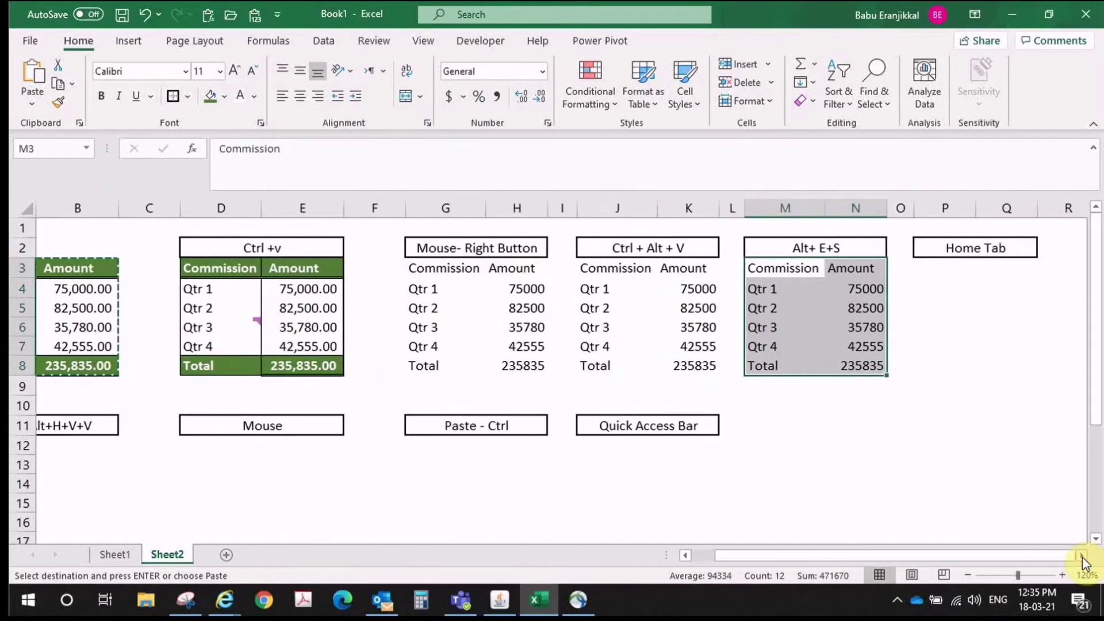
{"action": "left_click", "coordinate": [923, 269]}
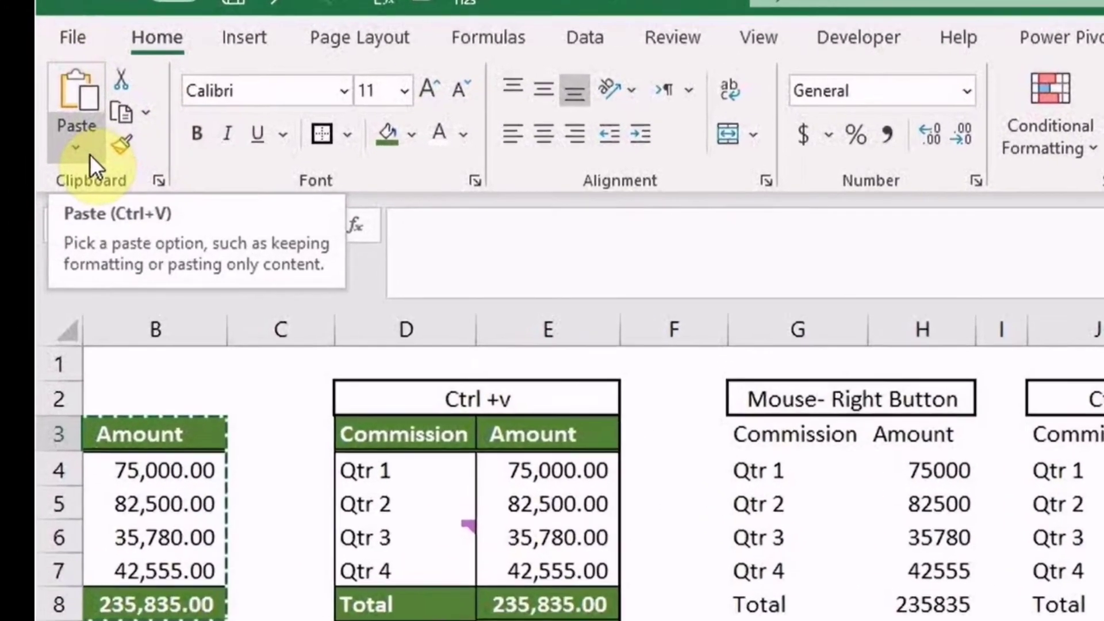
{"action": "left_click", "coordinate": [38, 108]}
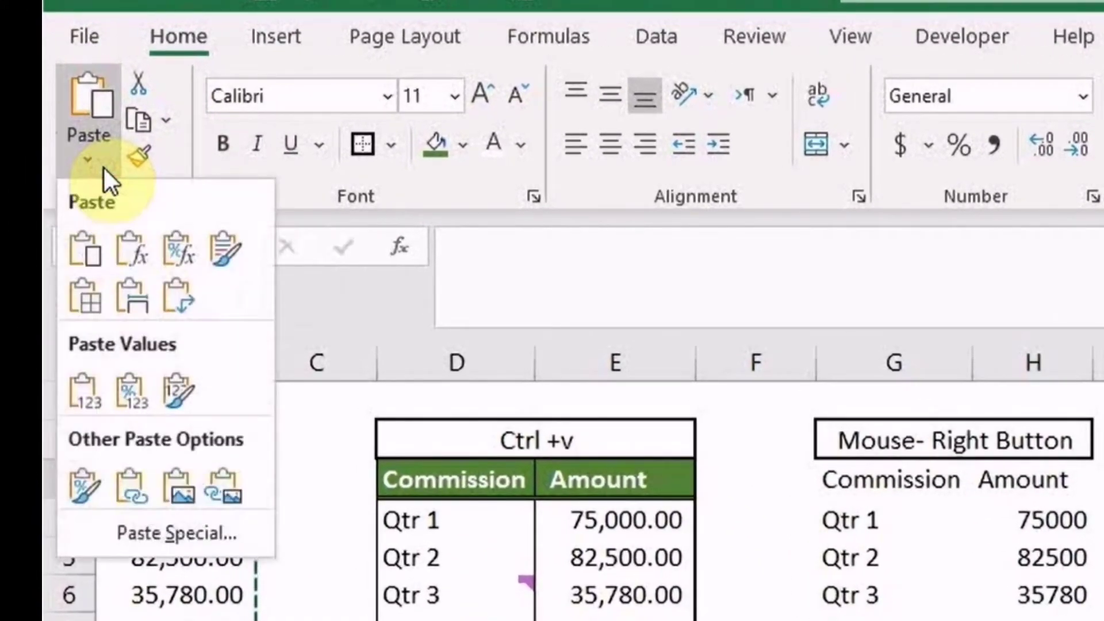
{"action": "left_click", "coordinate": [84, 392]}
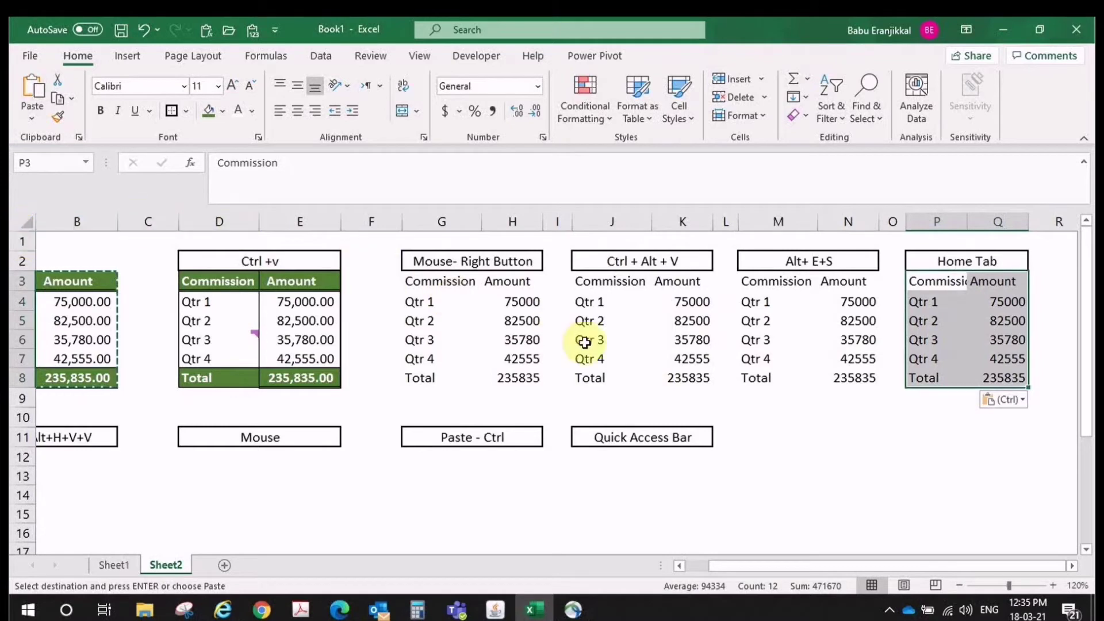
Paste only the values of the copied table at A12, under the Home Tab - Alt+H+V+V heading
{"action": "left_click_drag", "start_coordinate": [819, 572], "coordinate": [675, 570]}
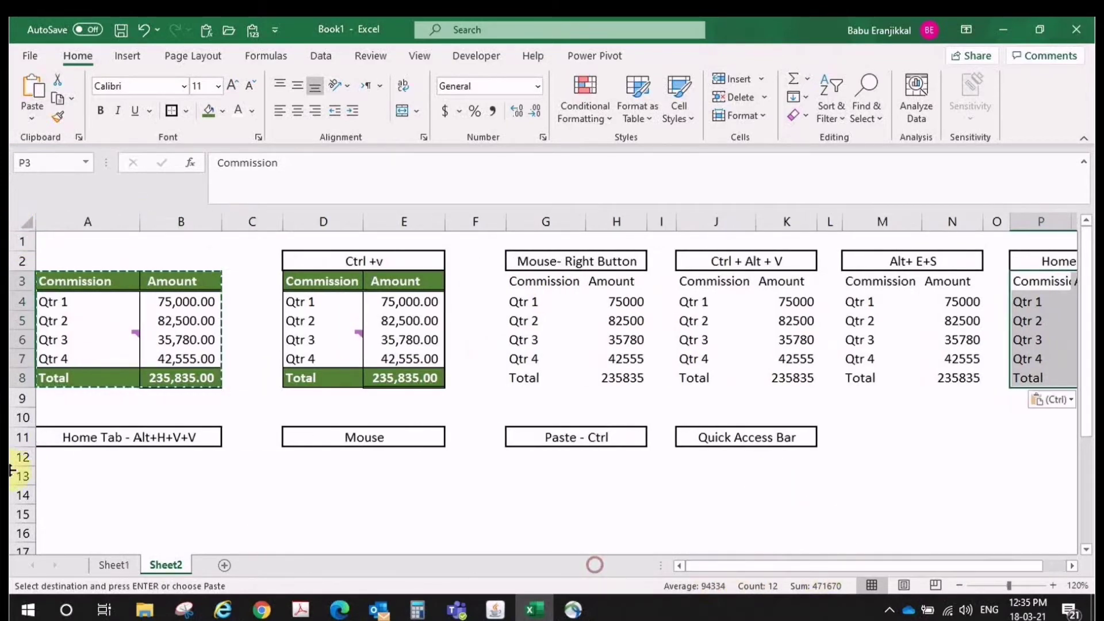
{"action": "left_click", "coordinate": [55, 464]}
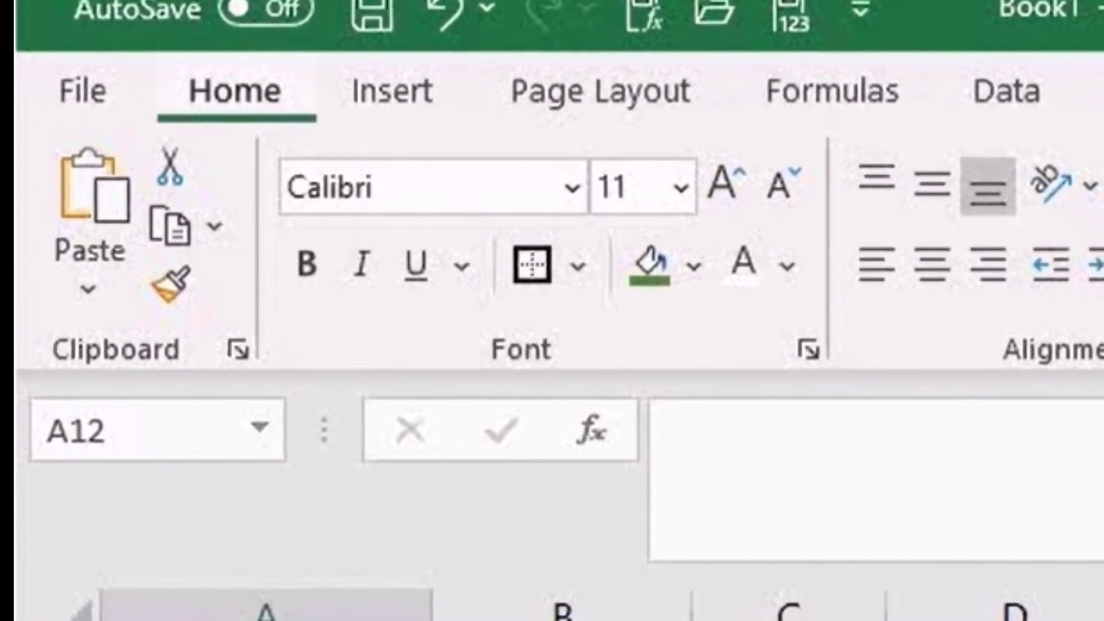
{"action": "key", "text": "alt"}
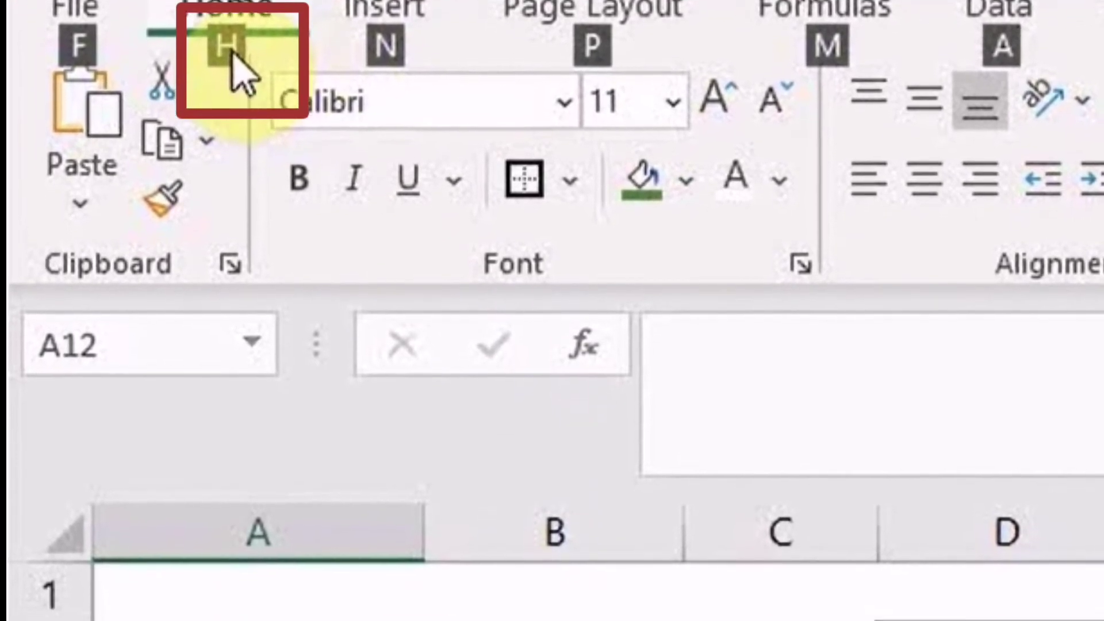
{"action": "key", "text": "h"}
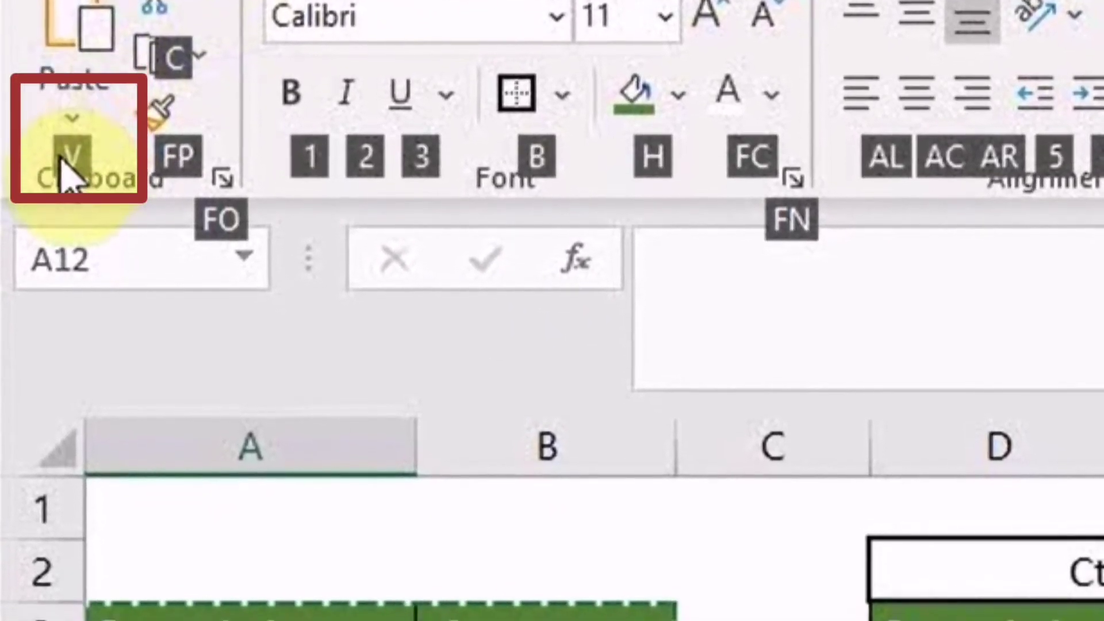
{"action": "key", "text": "v"}
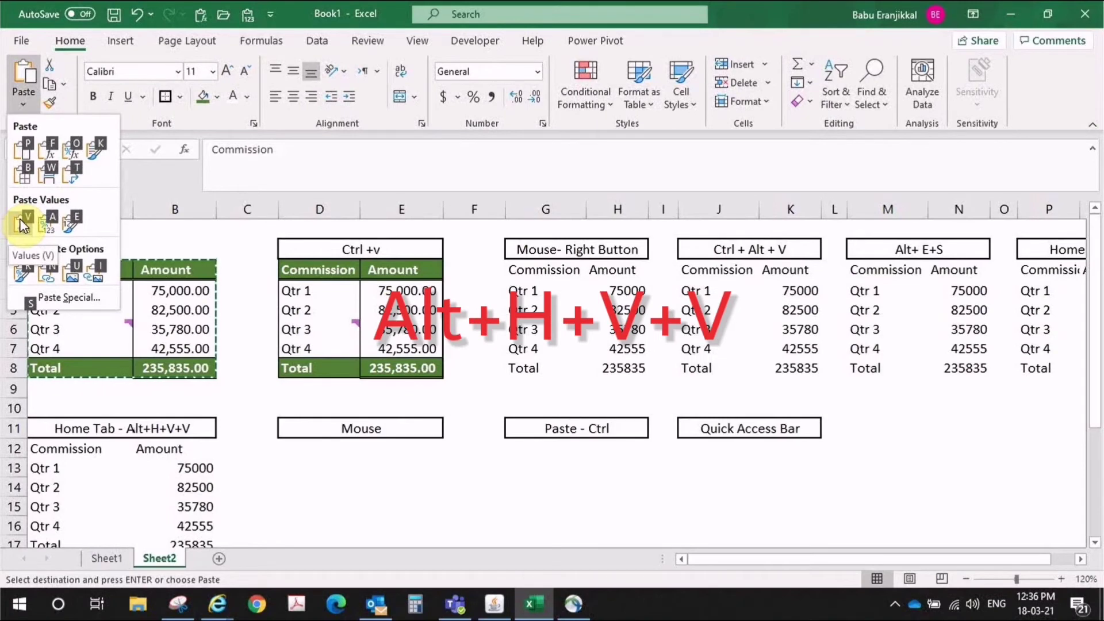
{"action": "key", "text": "v"}
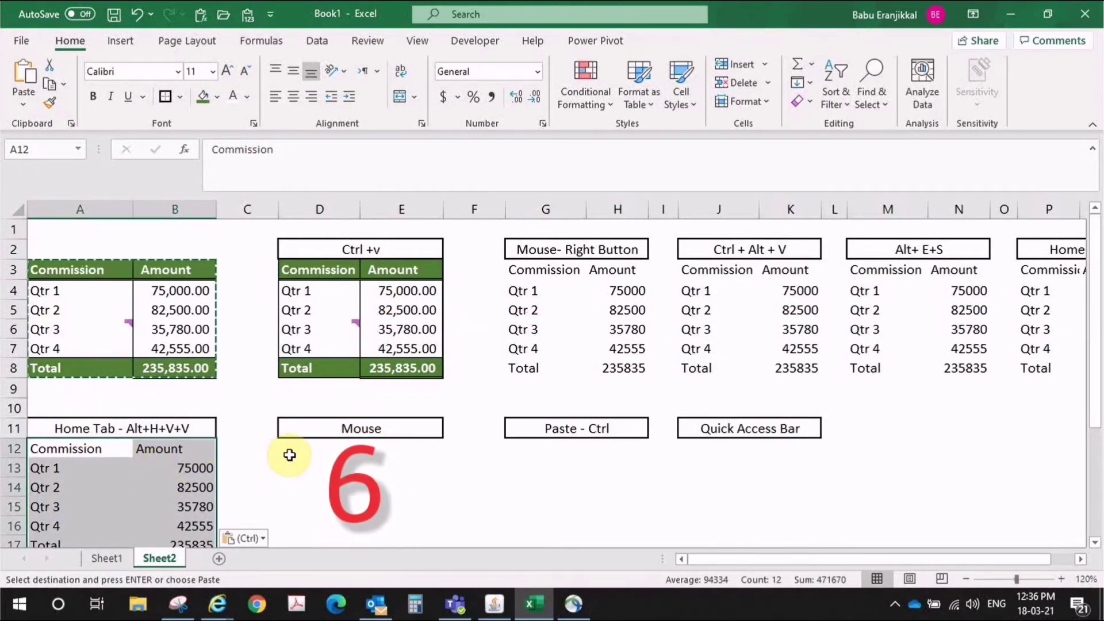
Place A3:B8 under the Mouse heading using Copy Here as Values Only, and move the pasted block so it starts at D12
{"action": "left_click", "coordinate": [241, 315]}
{"action": "key", "text": "Escape"}
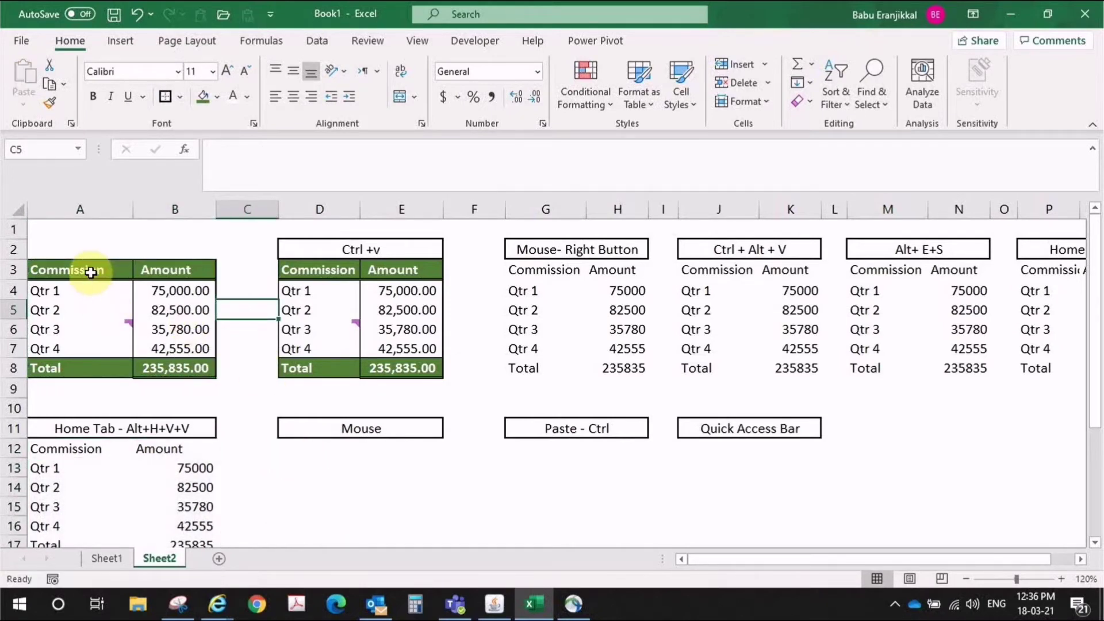
{"action": "left_click_drag", "start_coordinate": [90, 272], "coordinate": [170, 378]}
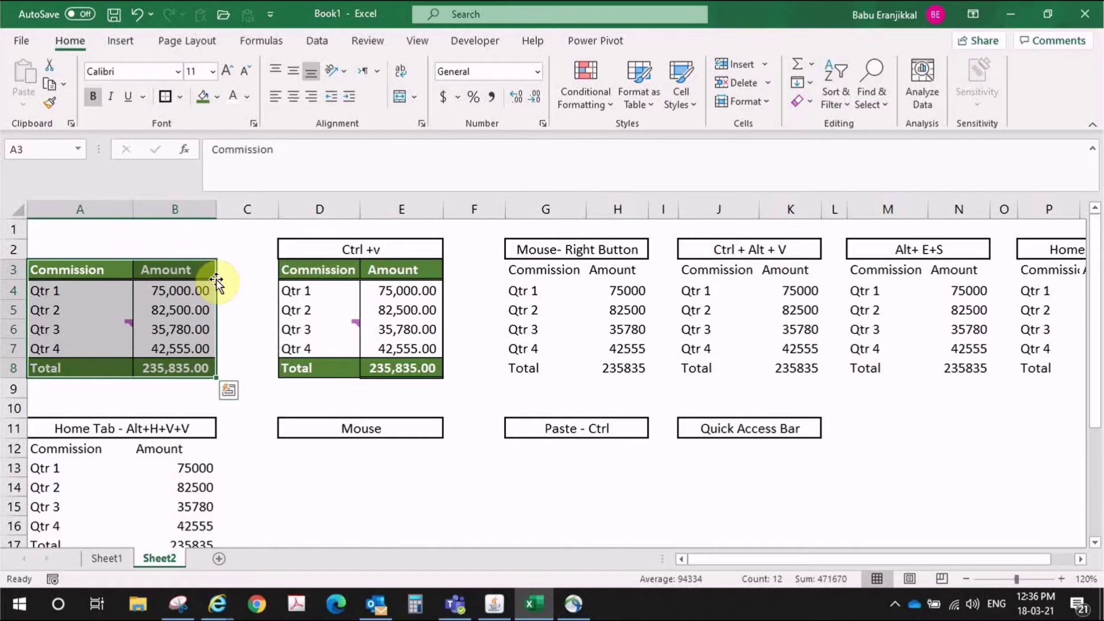
{"action": "left_click_drag", "start_coordinate": [216, 280], "coordinate": [378, 470]}
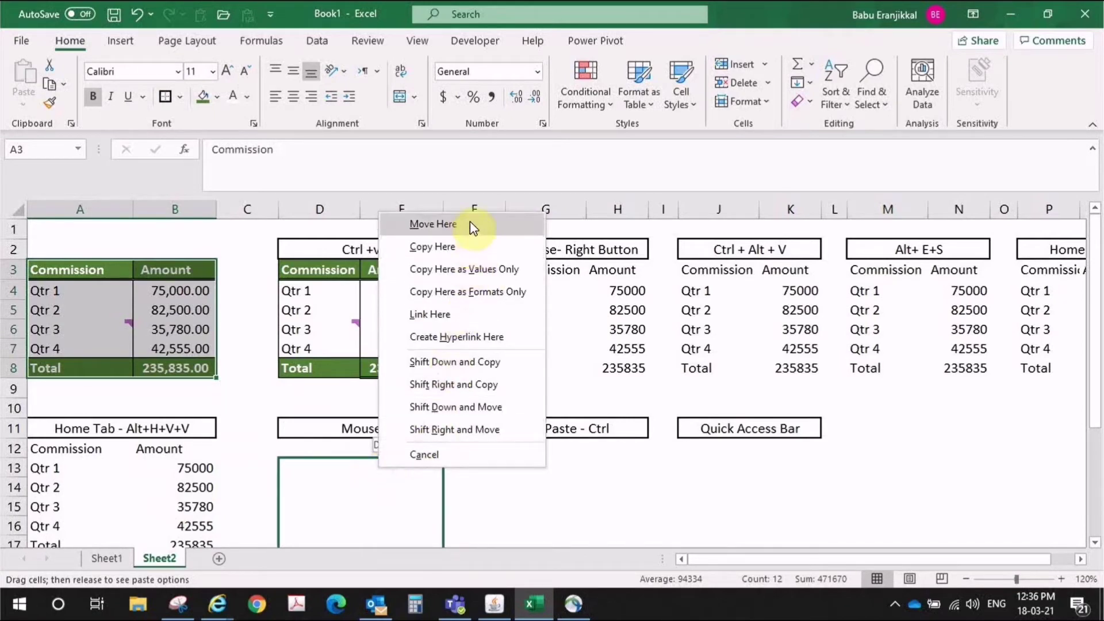
{"action": "left_click", "coordinate": [481, 269]}
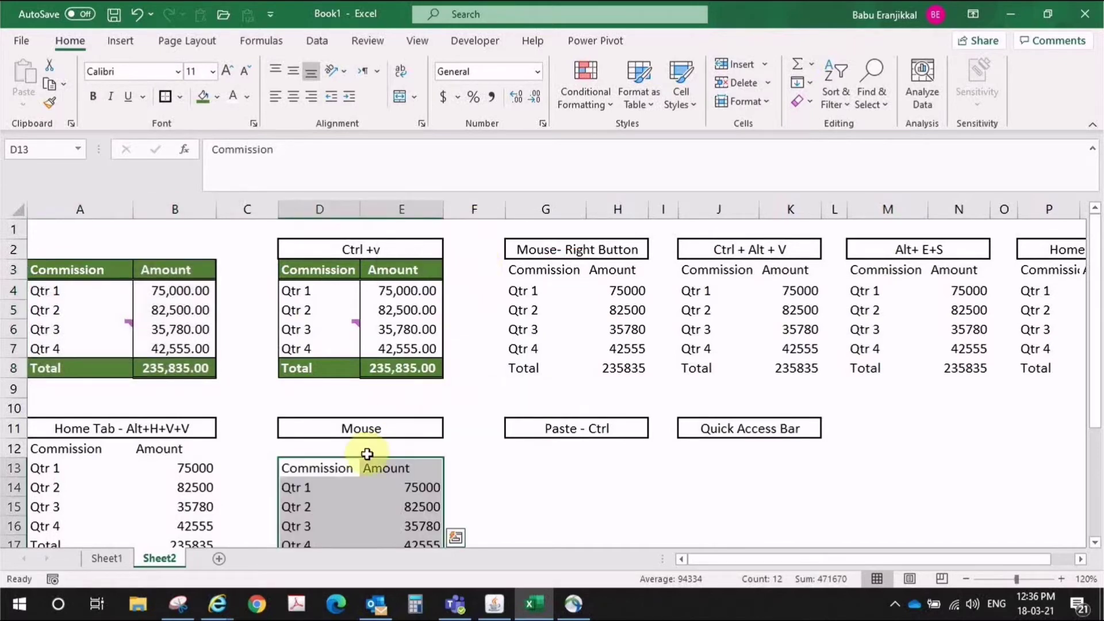
{"action": "left_click_drag", "start_coordinate": [365, 460], "coordinate": [366, 448]}
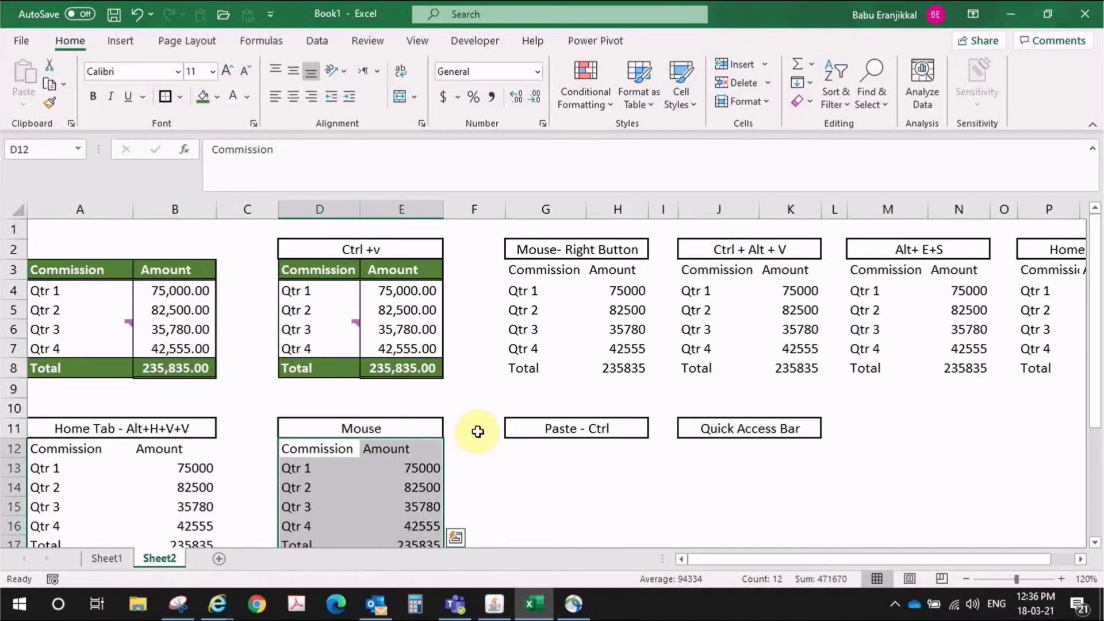
Copy A3:B8, paste it at G12 under the Paste - Ctrl heading, and change its paste option to Values
{"action": "left_click", "coordinate": [543, 455]}
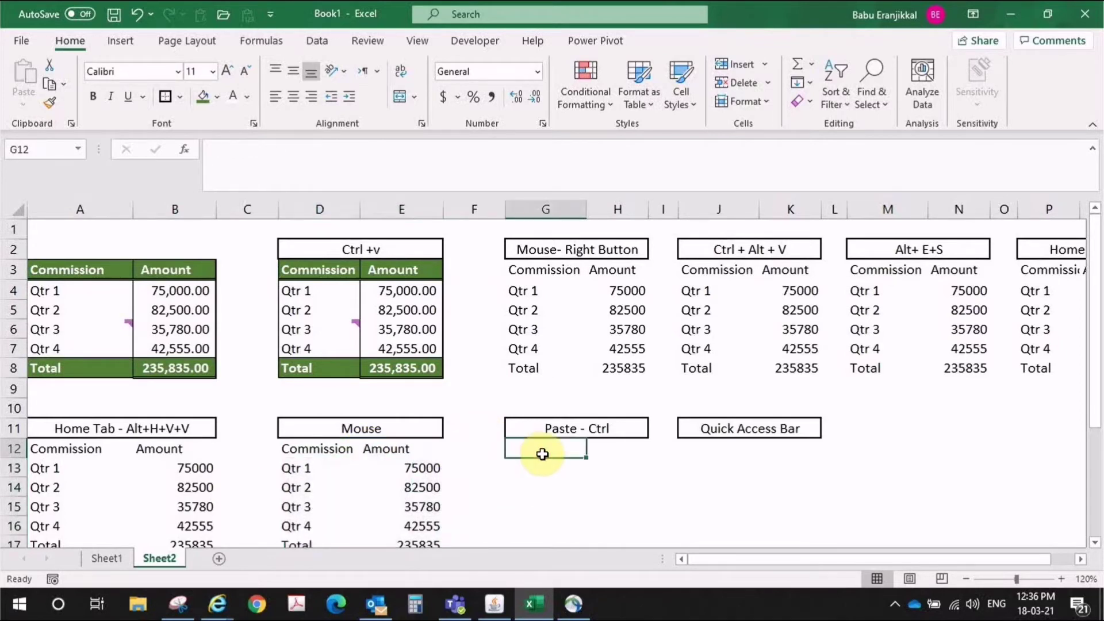
{"action": "left_click_drag", "start_coordinate": [93, 271], "coordinate": [168, 363]}
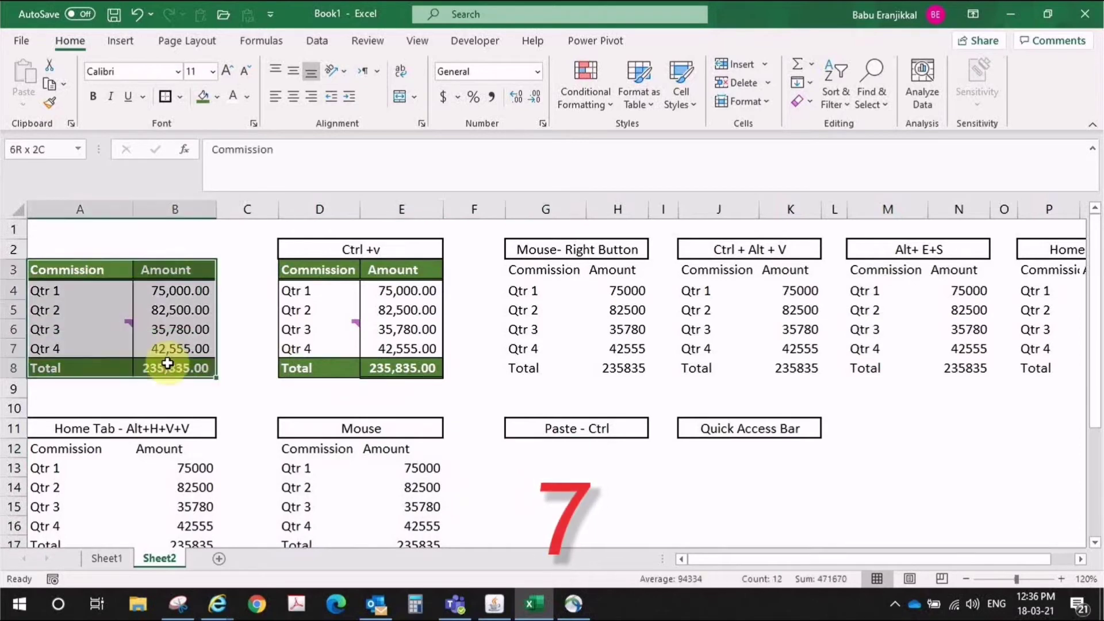
{"action": "key", "text": "ctrl+c"}
{"action": "left_click", "coordinate": [516, 461]}
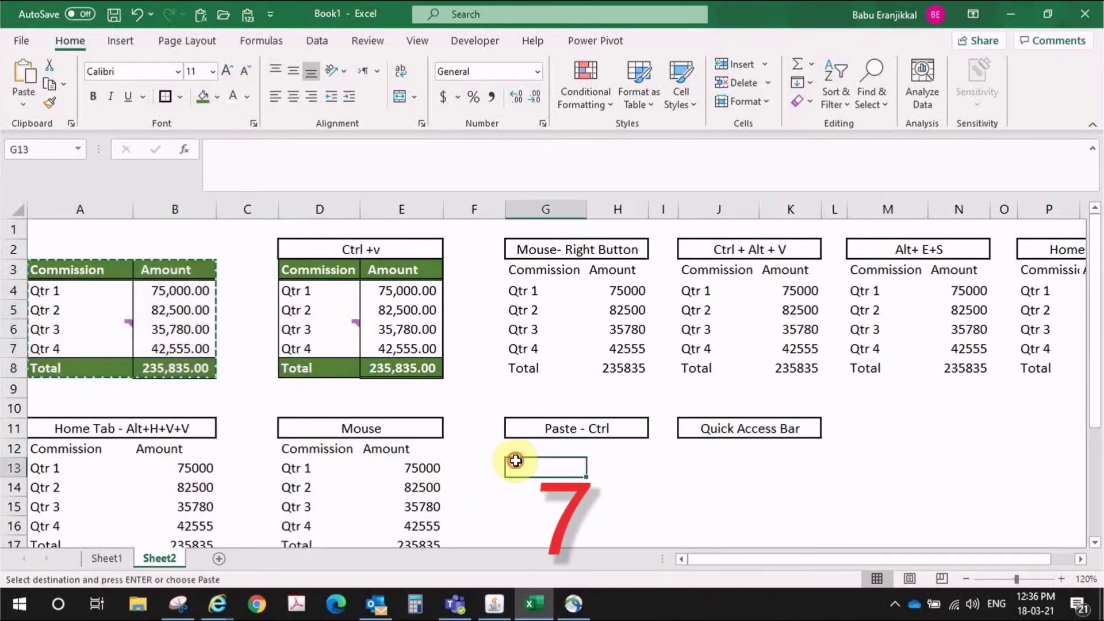
{"action": "left_click", "coordinate": [519, 449]}
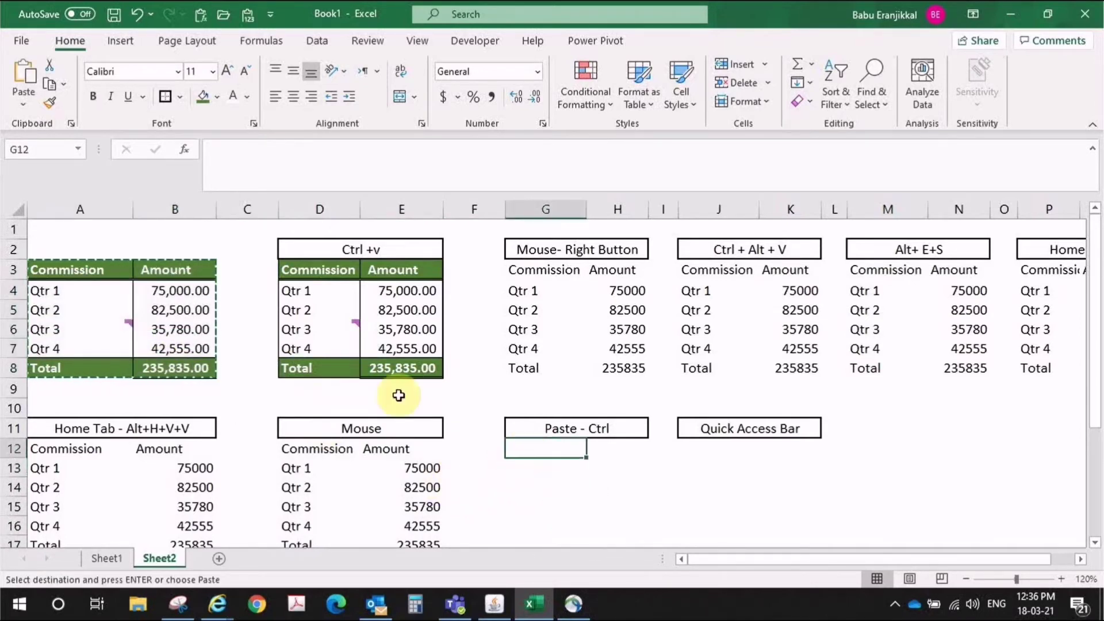
{"action": "left_click", "coordinate": [23, 84]}
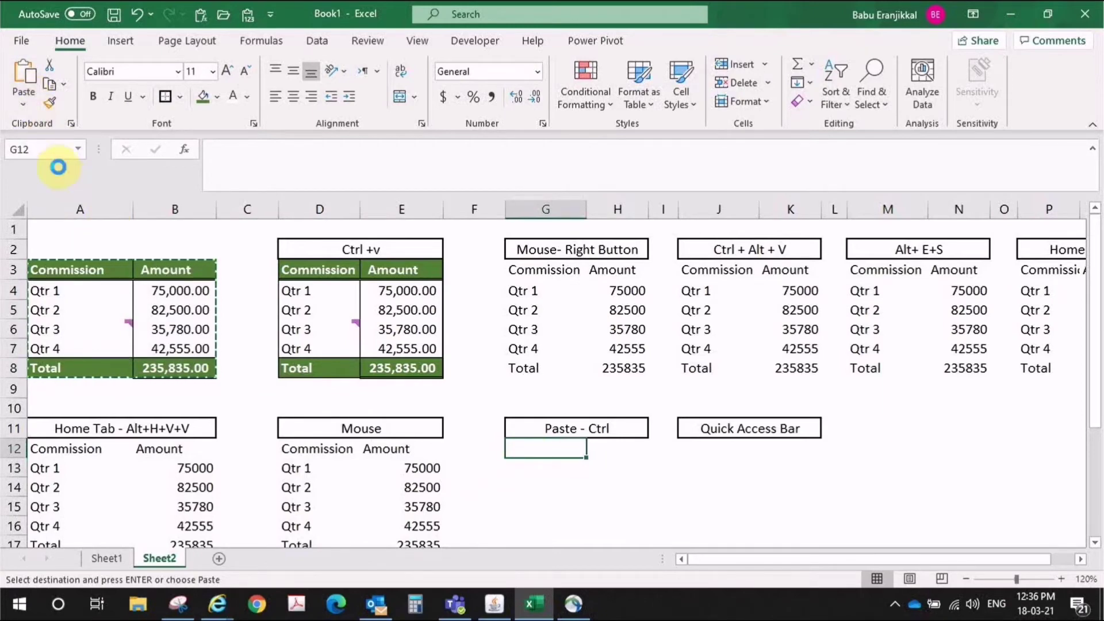
{"action": "scroll", "coordinate": [582, 449], "scroll_direction": "down", "scroll_amount": 2}
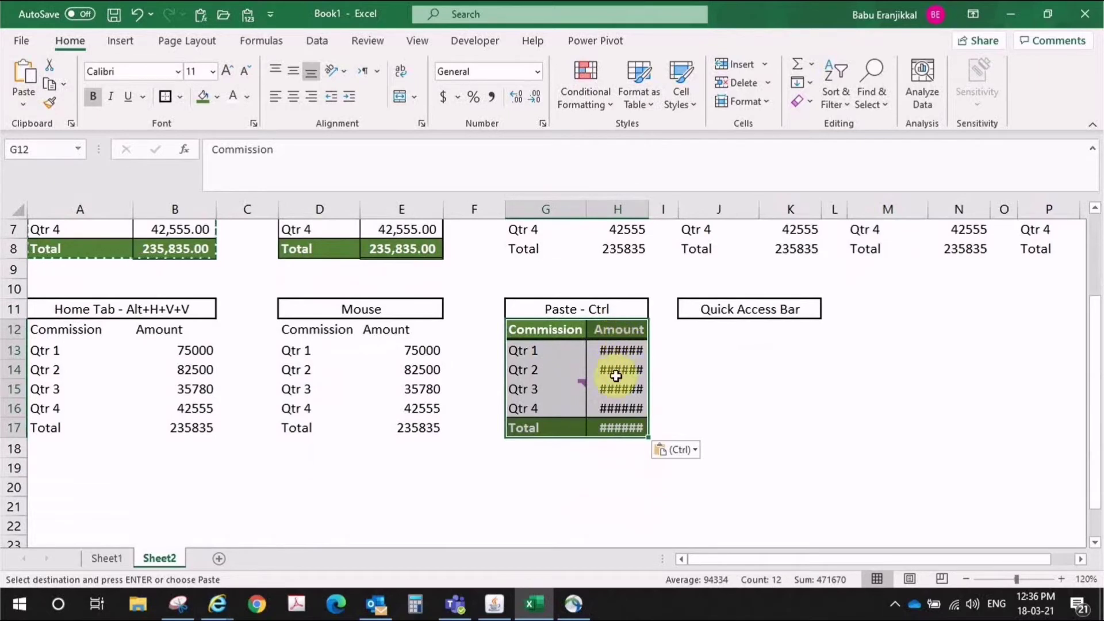
{"action": "left_click", "coordinate": [681, 452]}
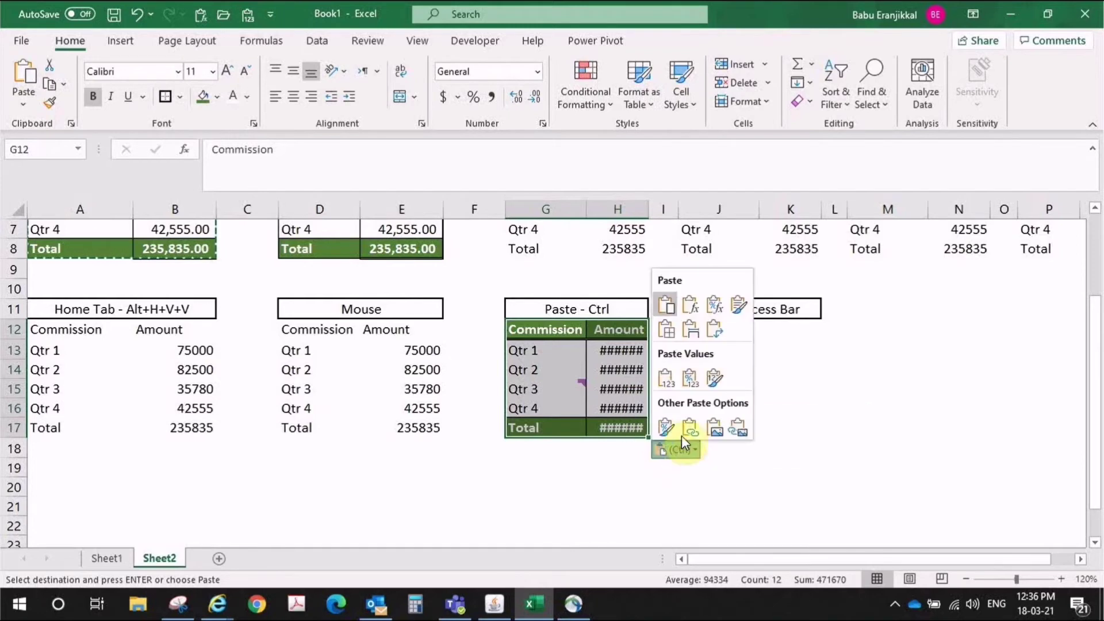
{"action": "left_click", "coordinate": [666, 380]}
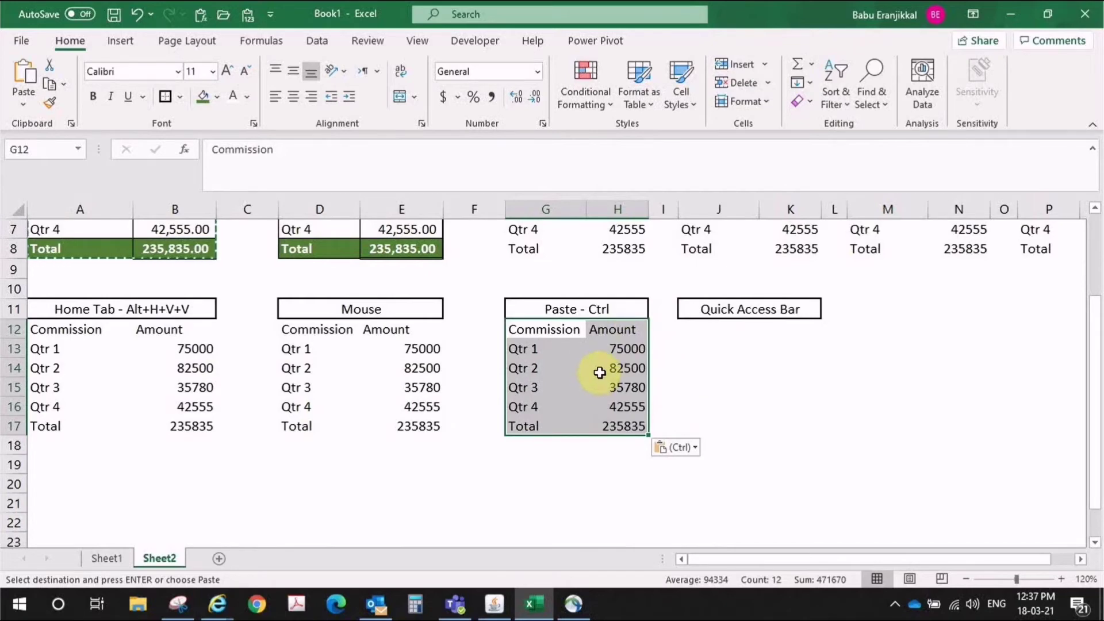
Add the Paste Values command from All Commands to the Quick Access Toolbar
{"action": "scroll", "coordinate": [600, 371], "scroll_direction": "up", "scroll_amount": 2}
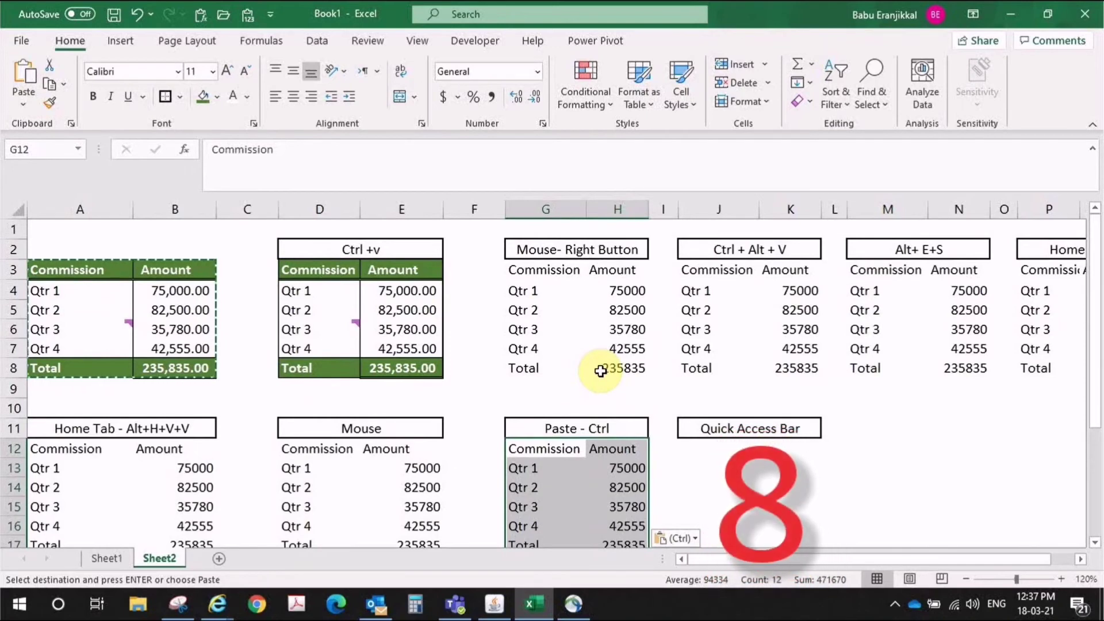
{"action": "left_click", "coordinate": [722, 449]}
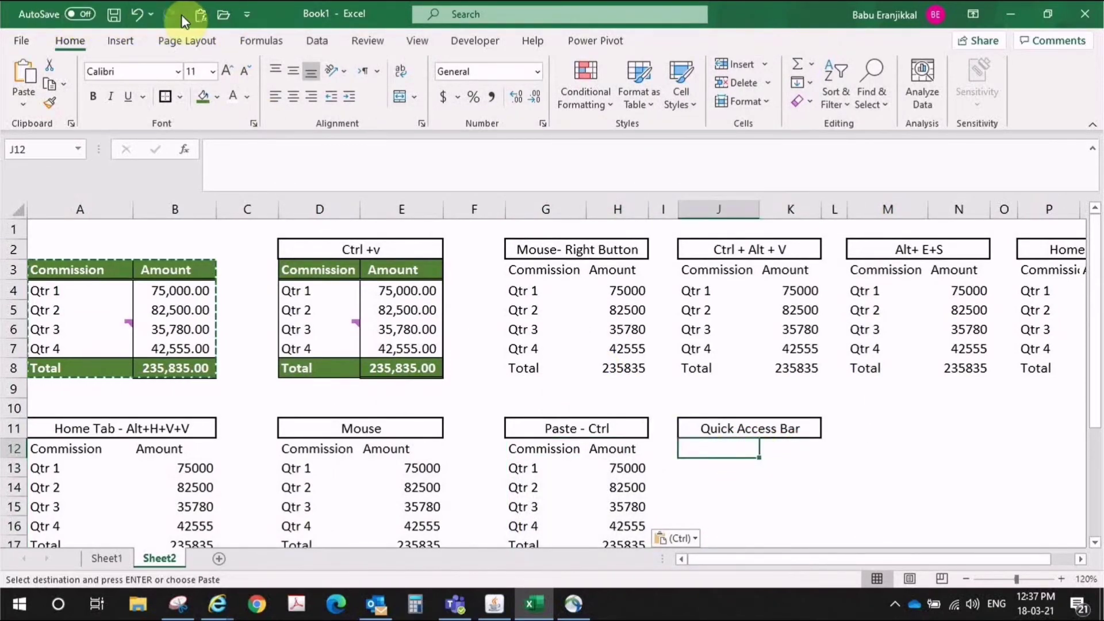
{"action": "left_click", "coordinate": [242, 15]}
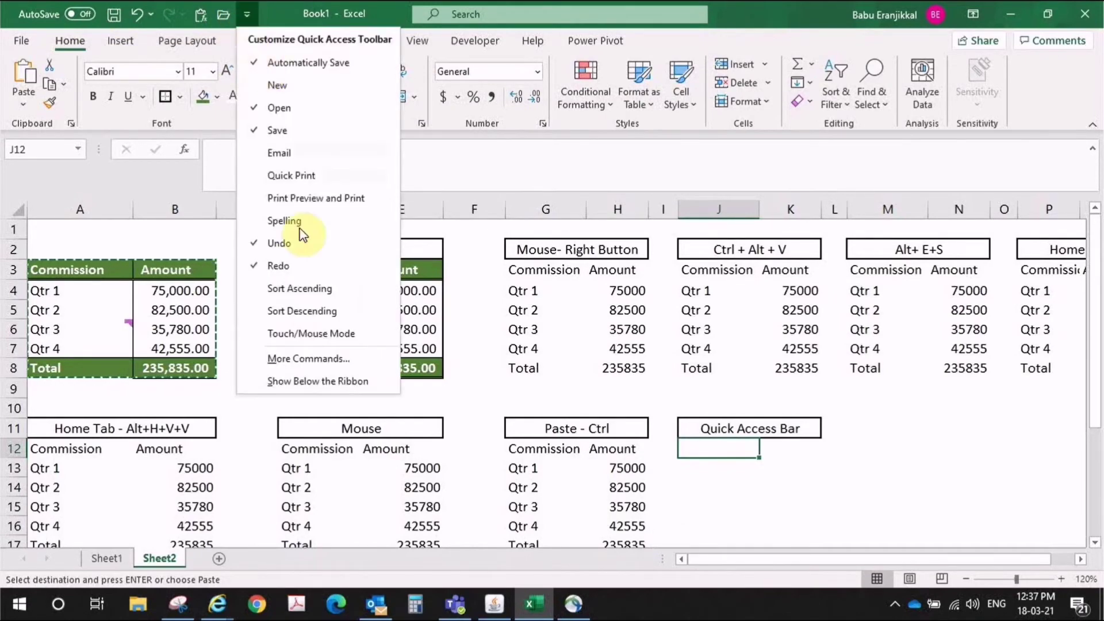
{"action": "left_click", "coordinate": [310, 359]}
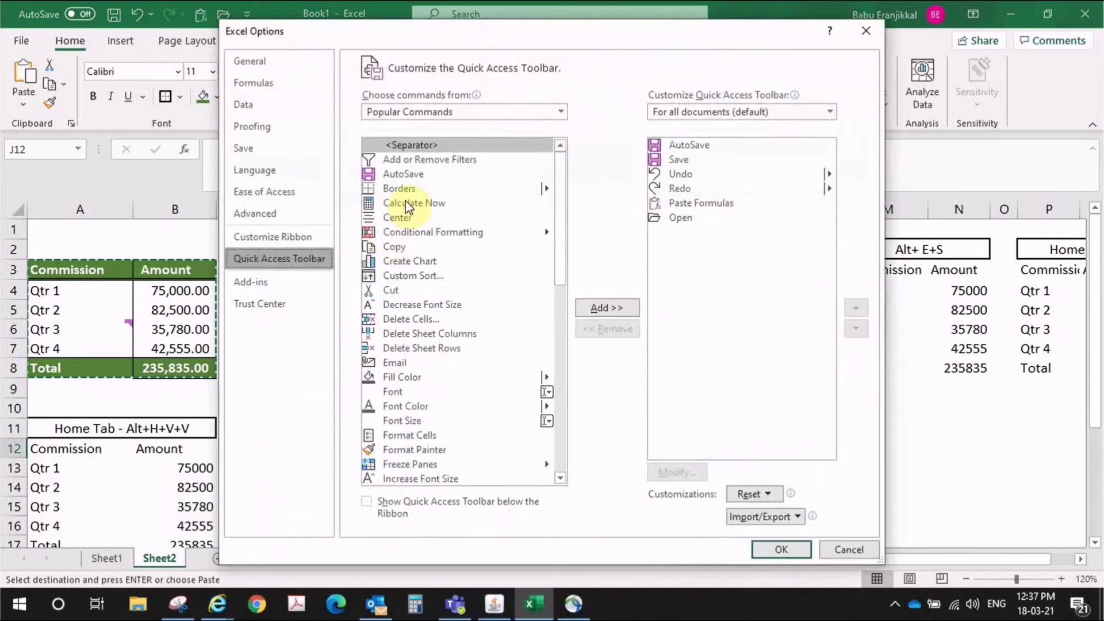
{"action": "left_click", "coordinate": [419, 115]}
{"action": "left_click", "coordinate": [397, 160]}
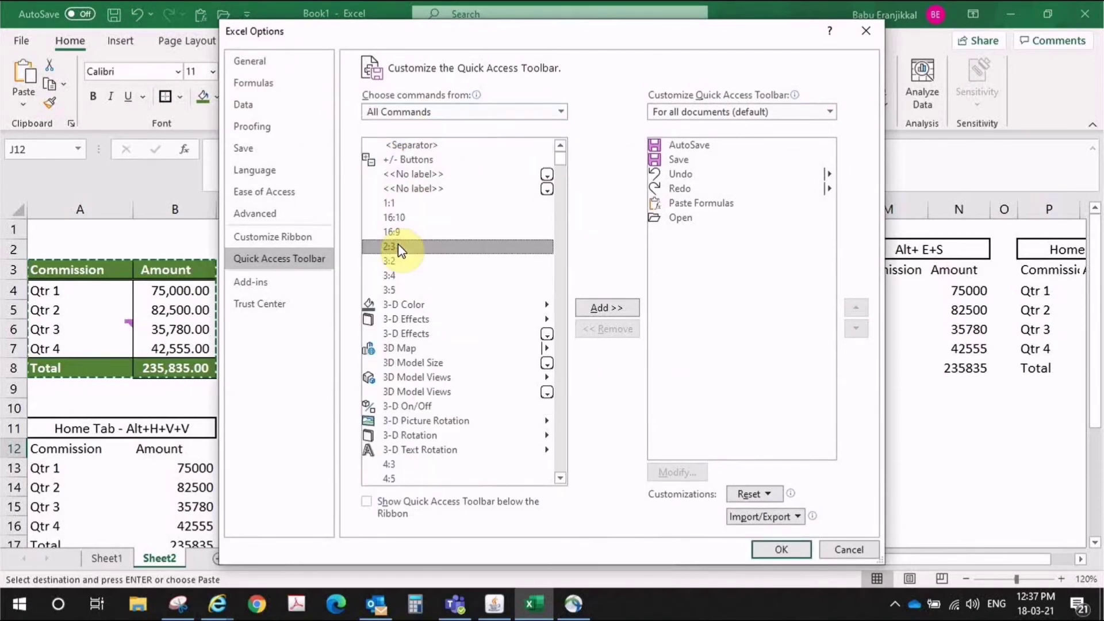
{"action": "key", "text": "p"}
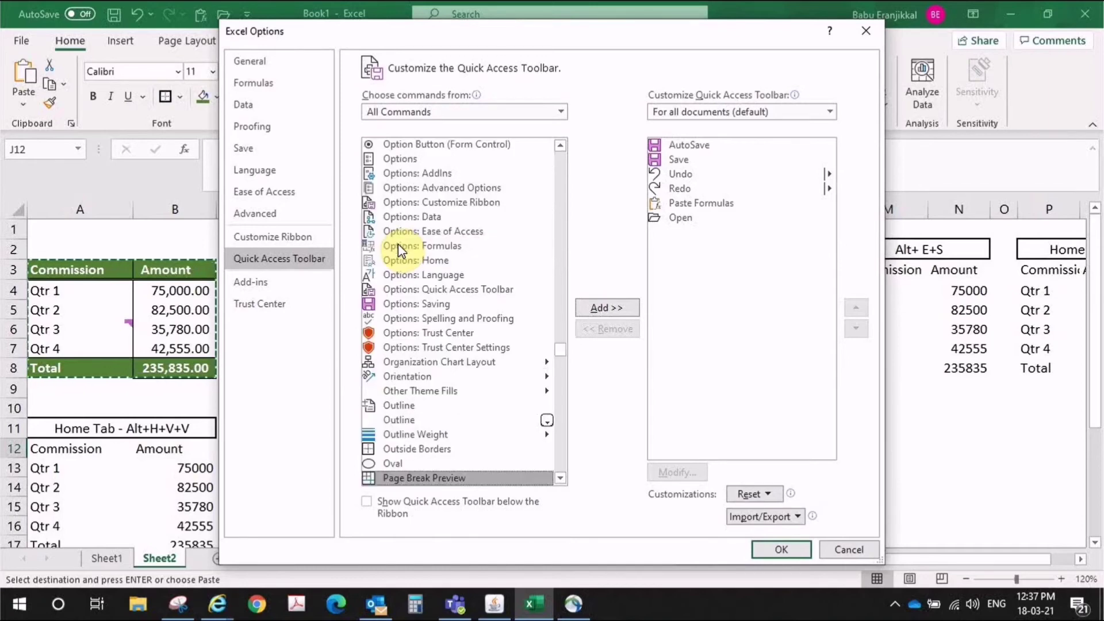
{"action": "scroll", "coordinate": [460, 319], "scroll_direction": "down", "scroll_amount": 4}
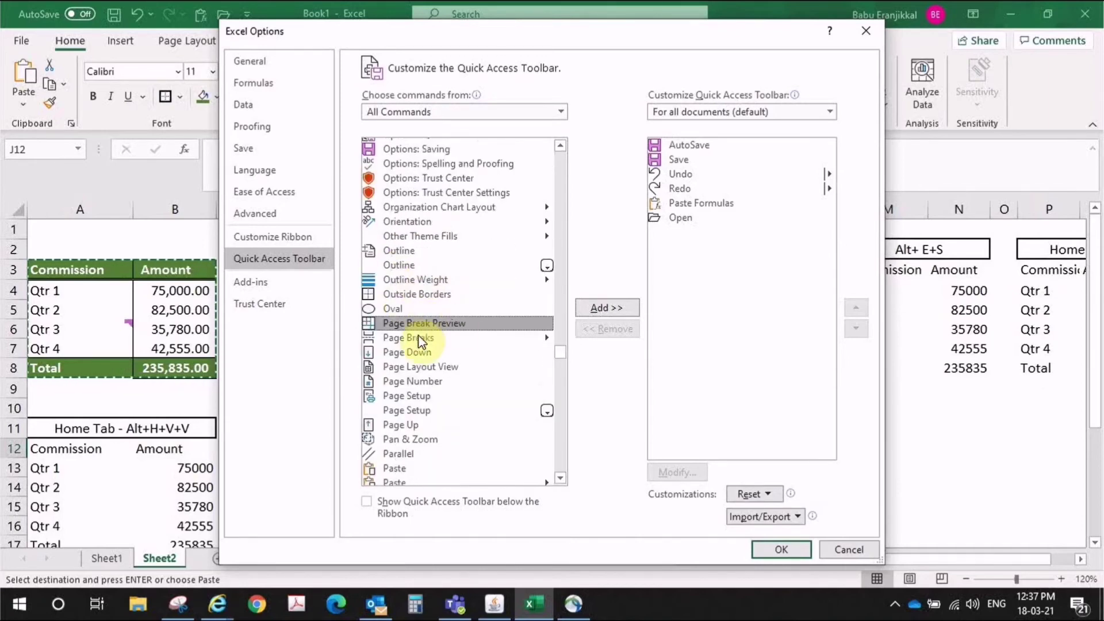
{"action": "scroll", "coordinate": [419, 339], "scroll_direction": "down", "scroll_amount": 7}
{"action": "scroll", "coordinate": [418, 339], "scroll_direction": "down", "scroll_amount": 2}
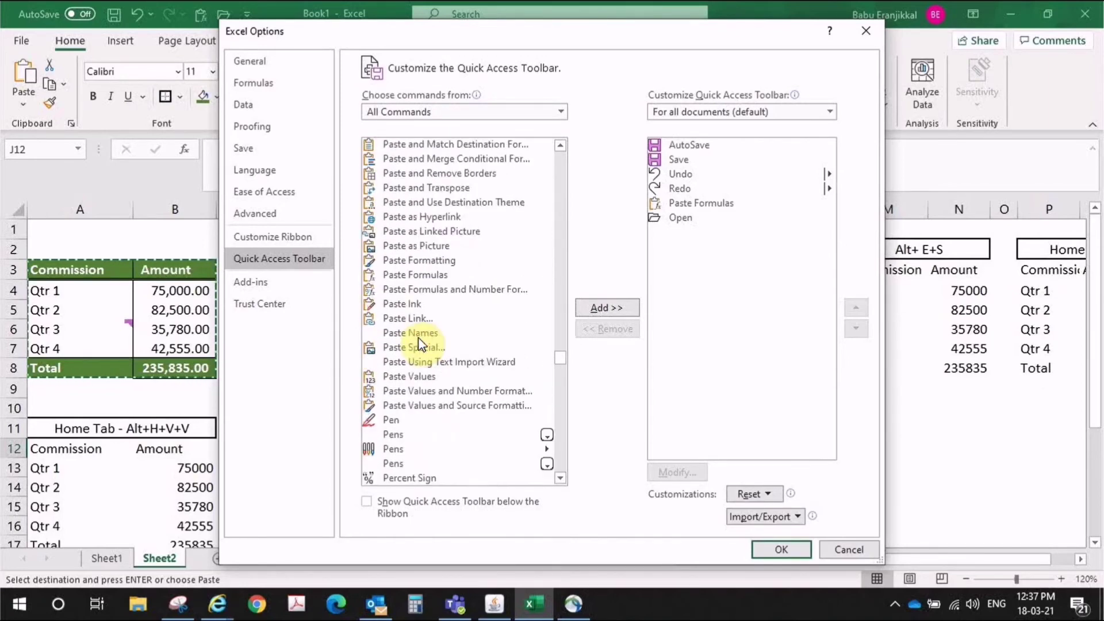
{"action": "left_click", "coordinate": [408, 377]}
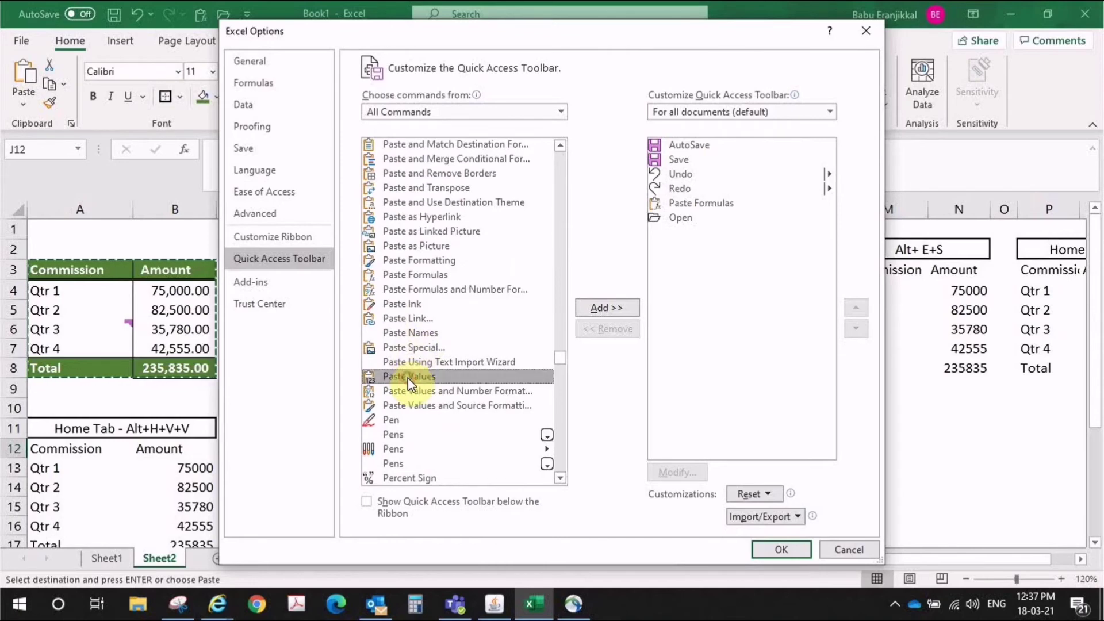
{"action": "left_click", "coordinate": [595, 309]}
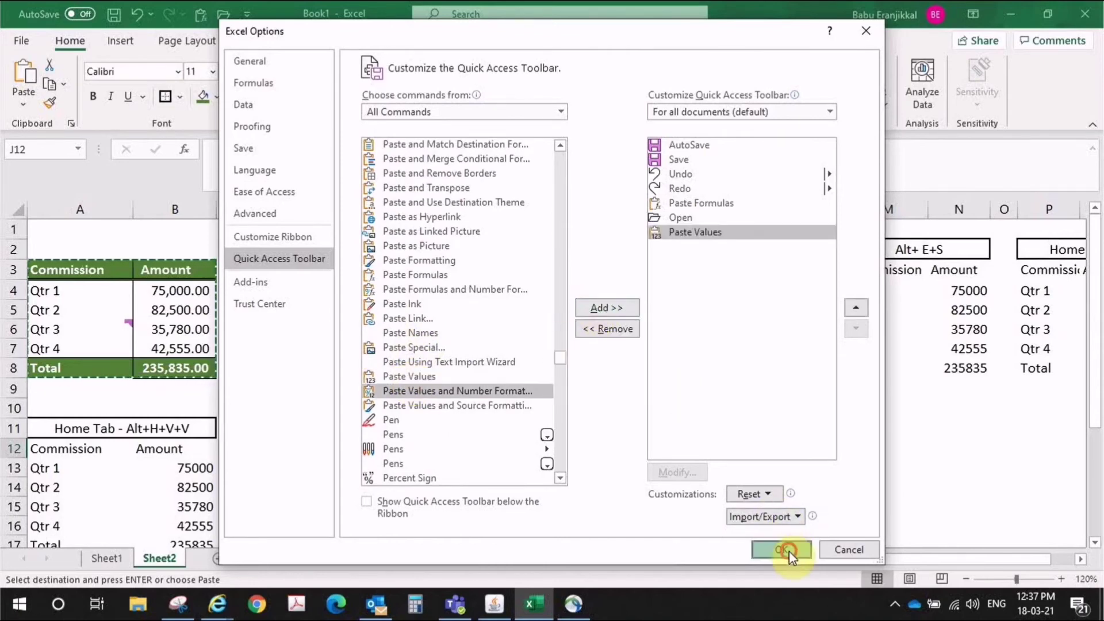
{"action": "left_click", "coordinate": [788, 550]}
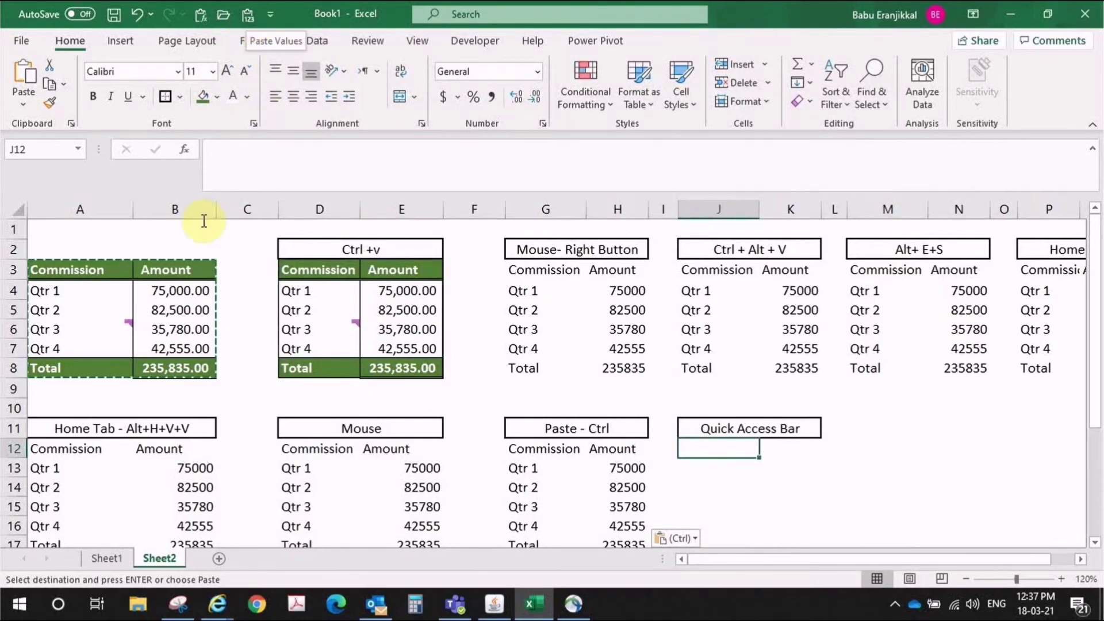
Paste only the values of A3:B8 at J12, under the Quick Access Bar heading, with the newly added Paste Values command
{"action": "left_click_drag", "start_coordinate": [111, 271], "coordinate": [176, 366]}
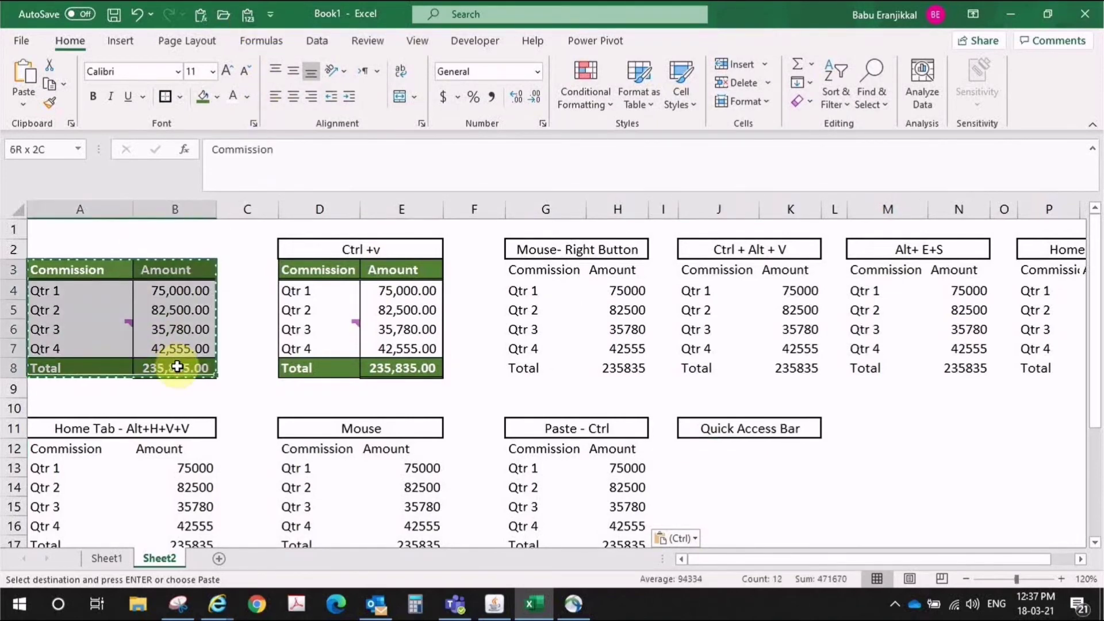
{"action": "left_click", "coordinate": [693, 453]}
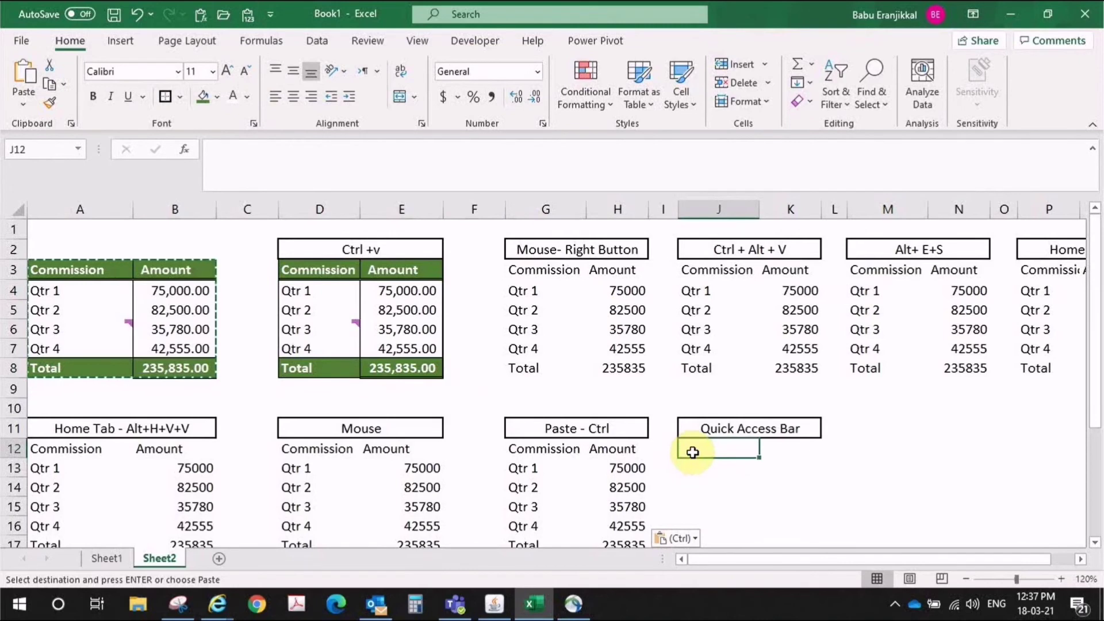
{"action": "left_click", "coordinate": [249, 17]}
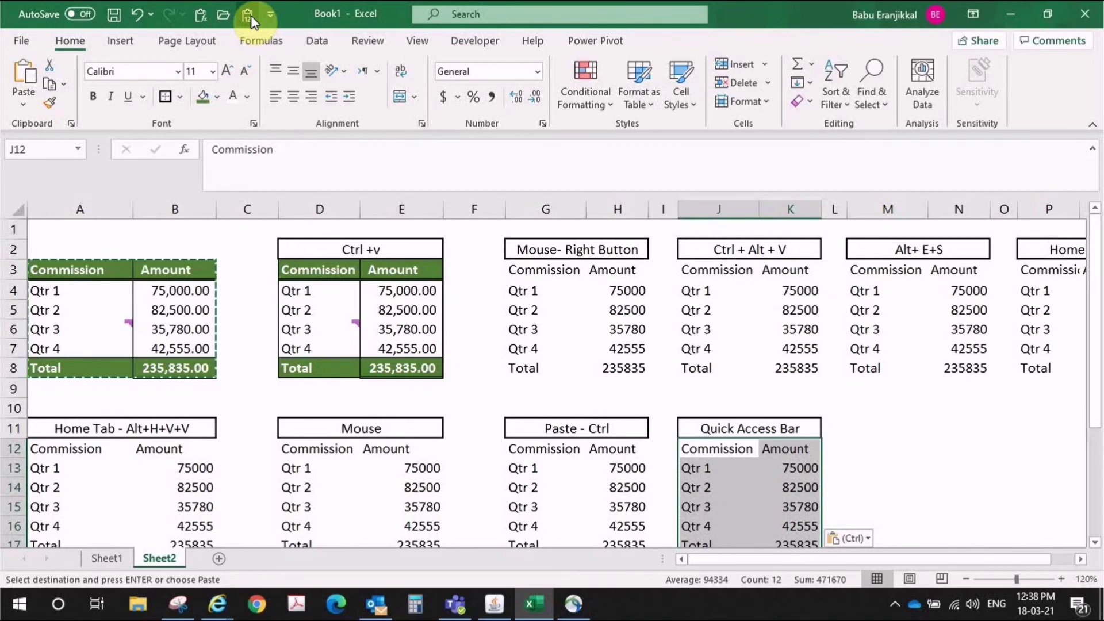
Paste only the values of the copied table at M12 using the Quick Access Toolbar's Paste Values command
{"action": "left_click", "coordinate": [839, 448]}
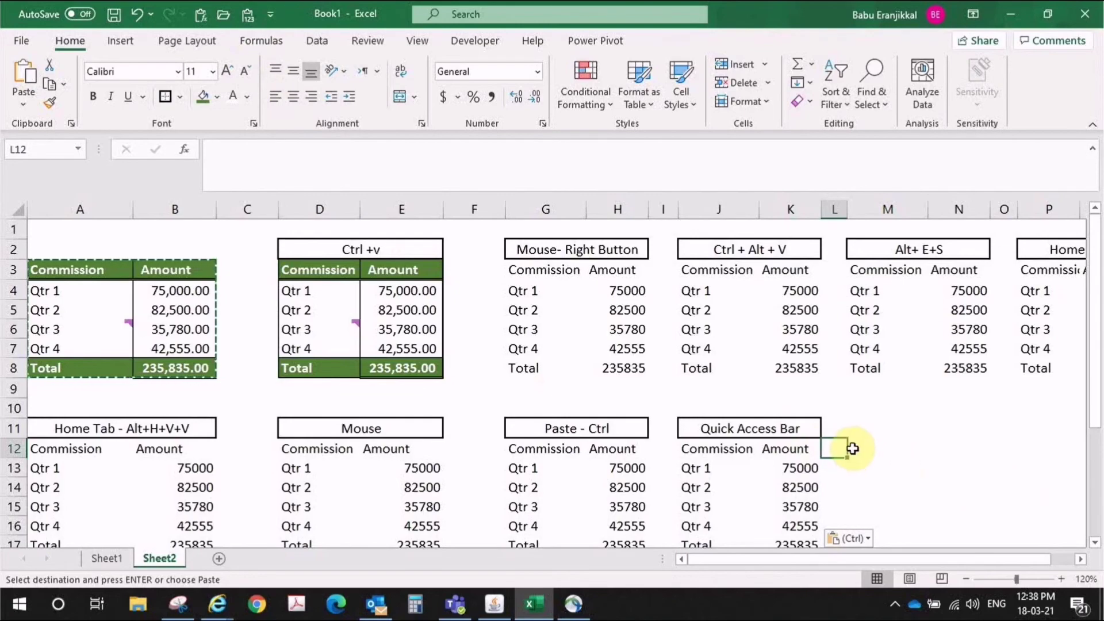
{"action": "left_click", "coordinate": [871, 448]}
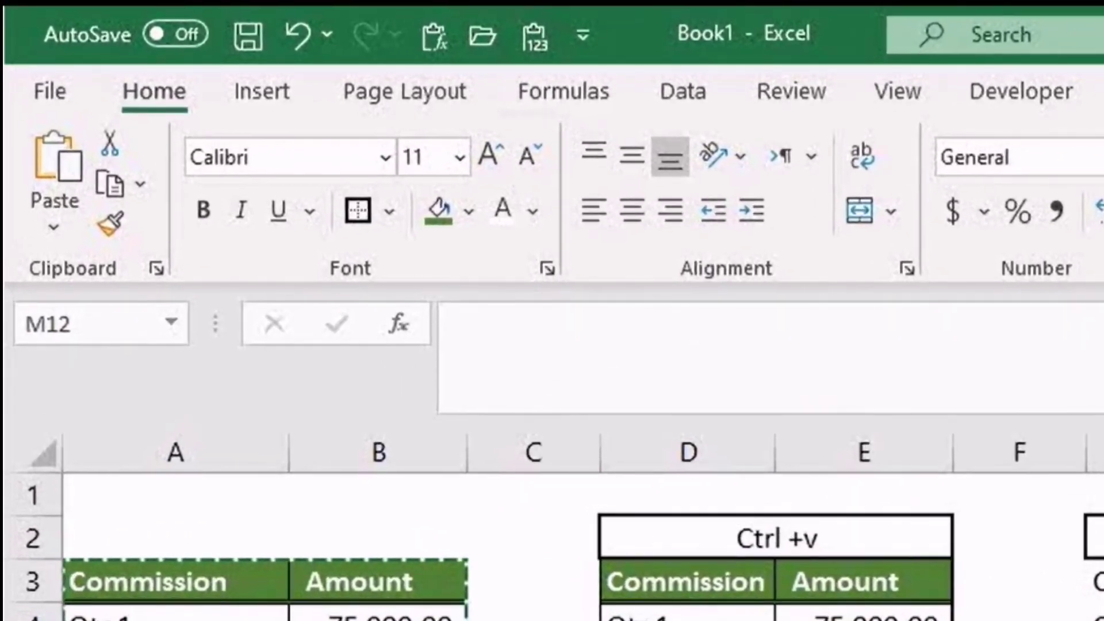
{"action": "key", "text": "alt"}
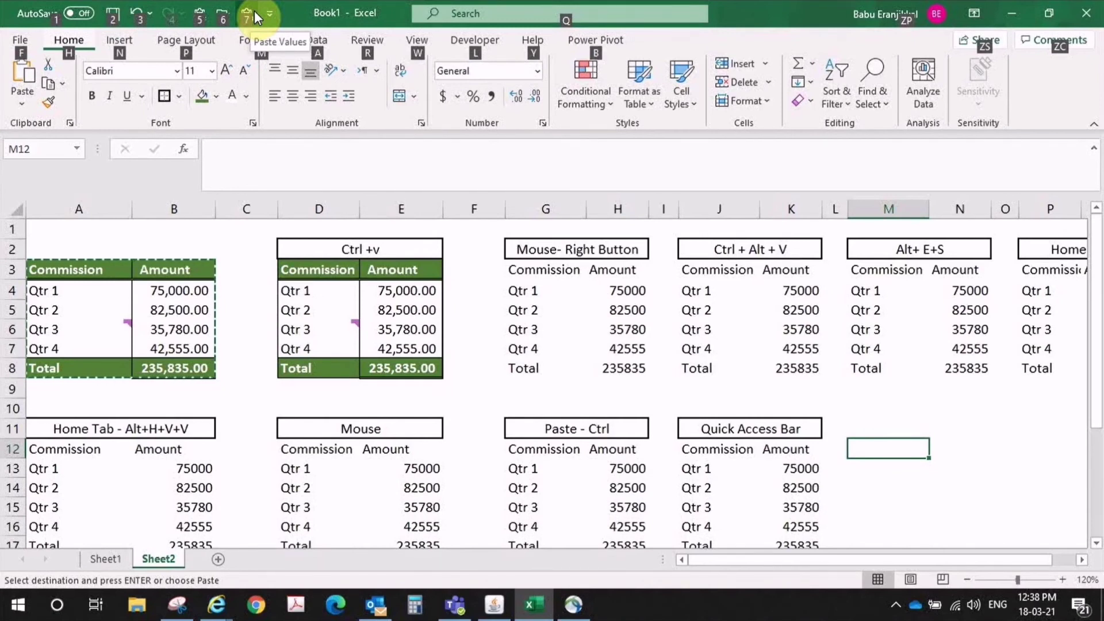
{"action": "left_click", "coordinate": [254, 10]}
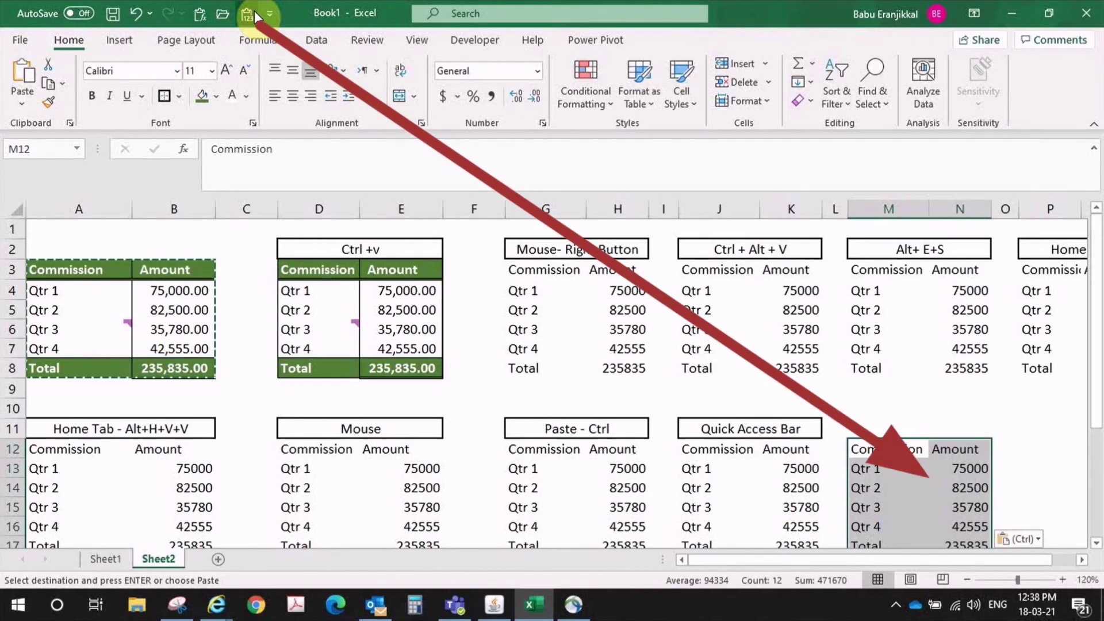